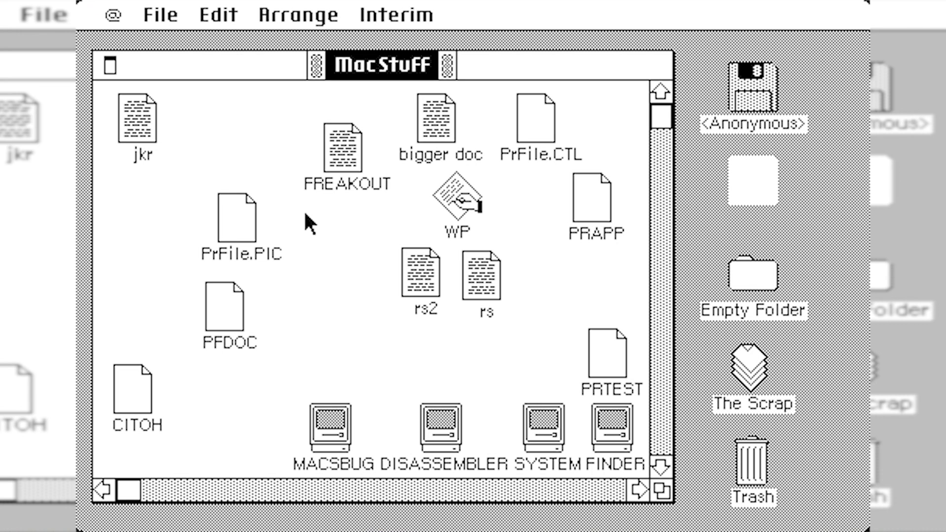
Browse the desk accessories list and close it without choosing one
left_click(111, 16)
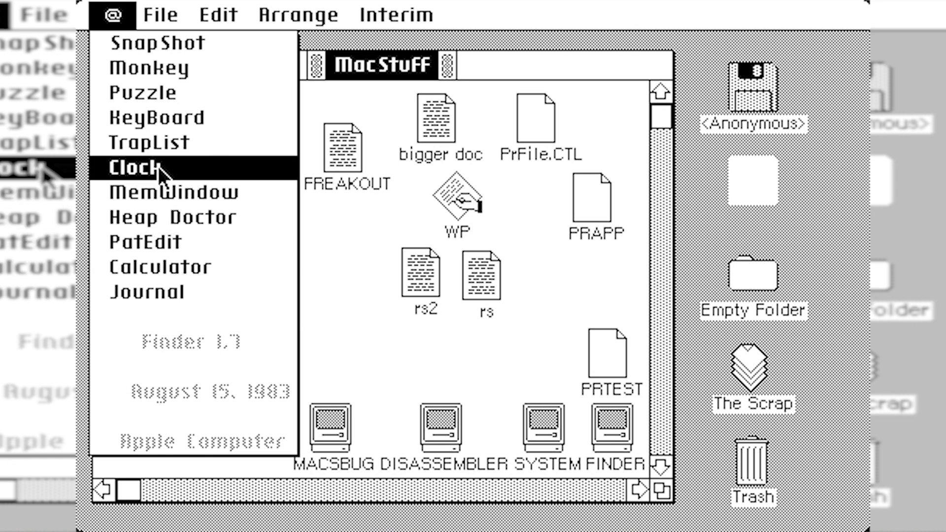
left_click_drag(163, 158, 170, 302)
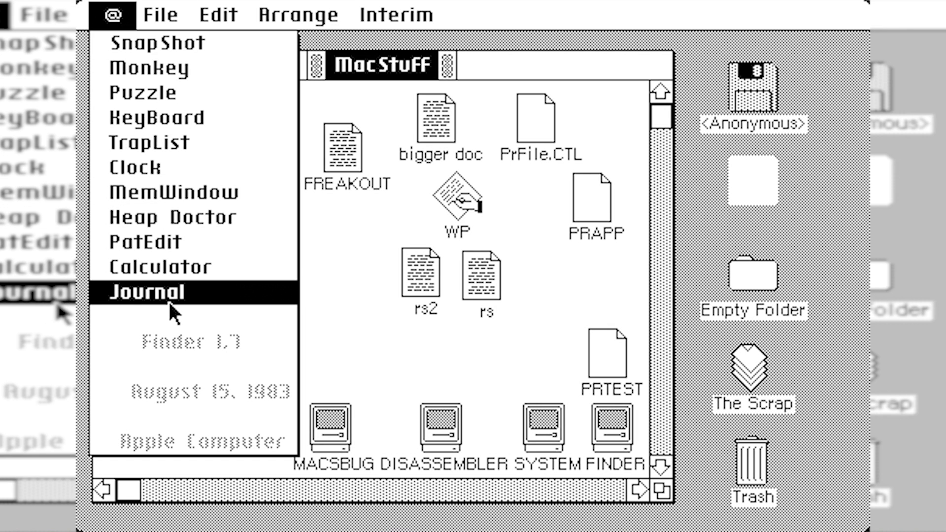
left_click_drag(169, 302, 196, 331)
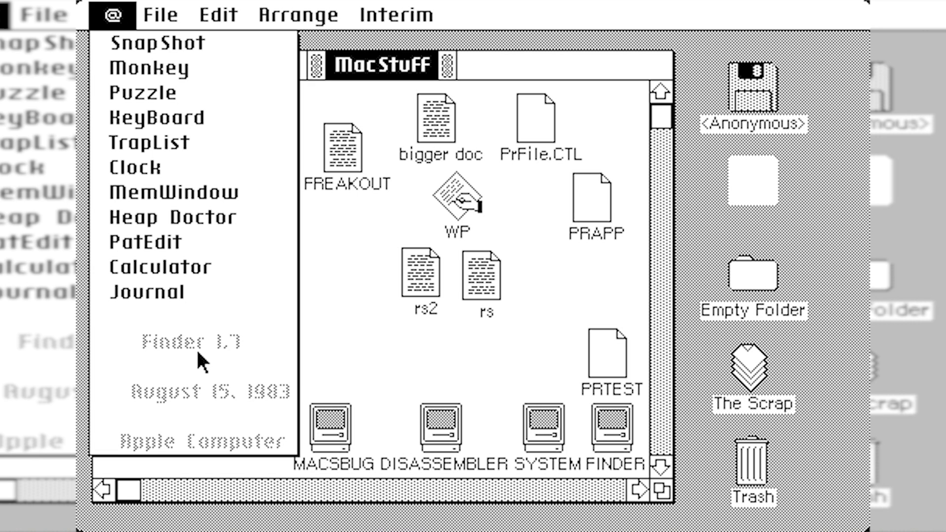
left_click_drag(188, 335, 200, 422)
left_click_drag(200, 422, 325, 390)
left_click_drag(433, 372, 433, 371)
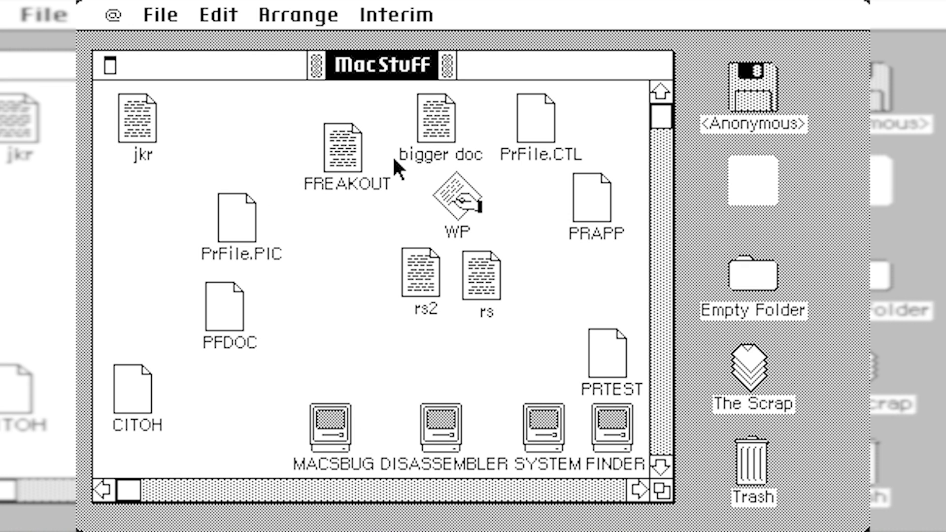
Open 'bigger doc' in the word processor and select some of its text
double_click(427, 112)
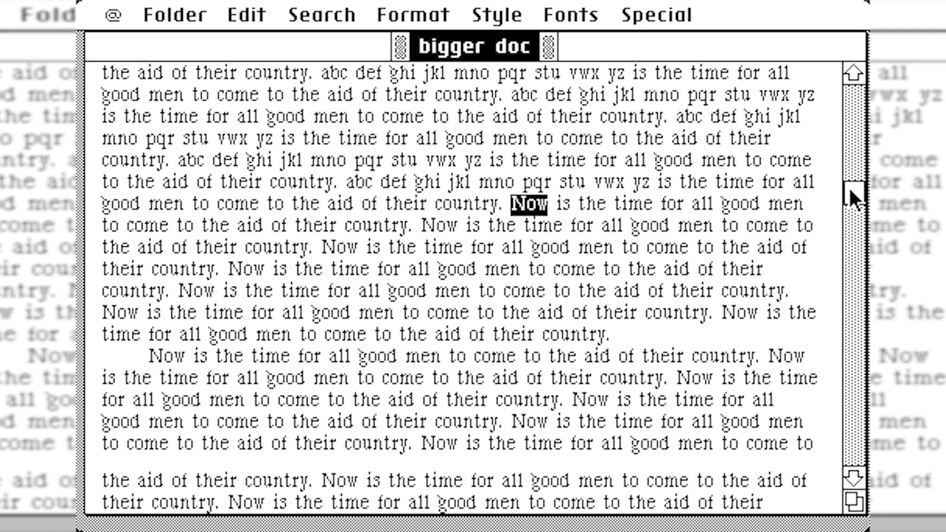
left_click_drag(864, 100, 863, 100)
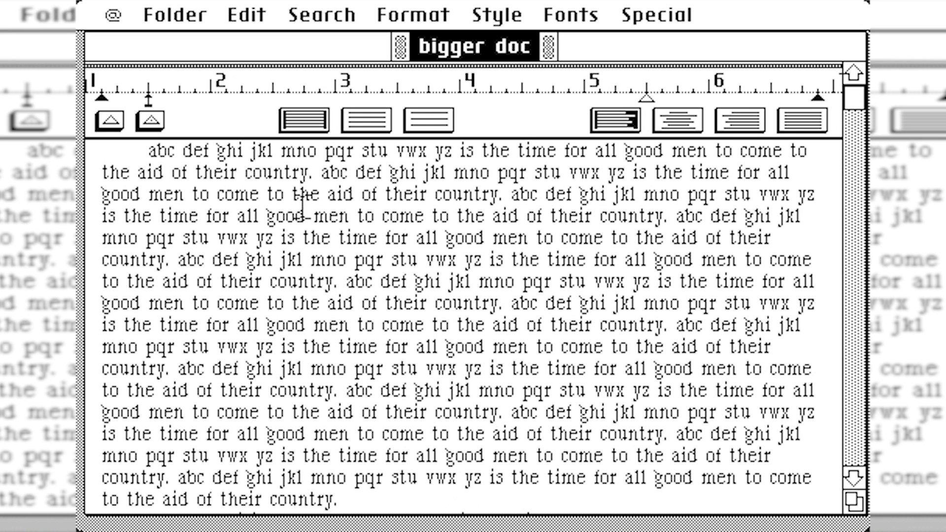
left_click_drag(858, 92, 841, 253)
left_click_drag(848, 447, 853, 371)
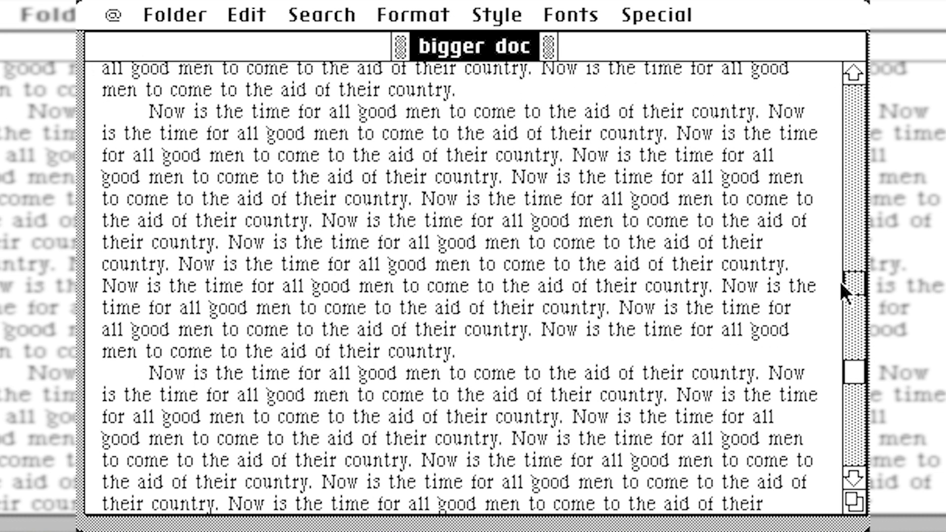
left_click_drag(835, 270, 838, 222)
left_click(834, 275)
left_click_drag(860, 291, 845, 467)
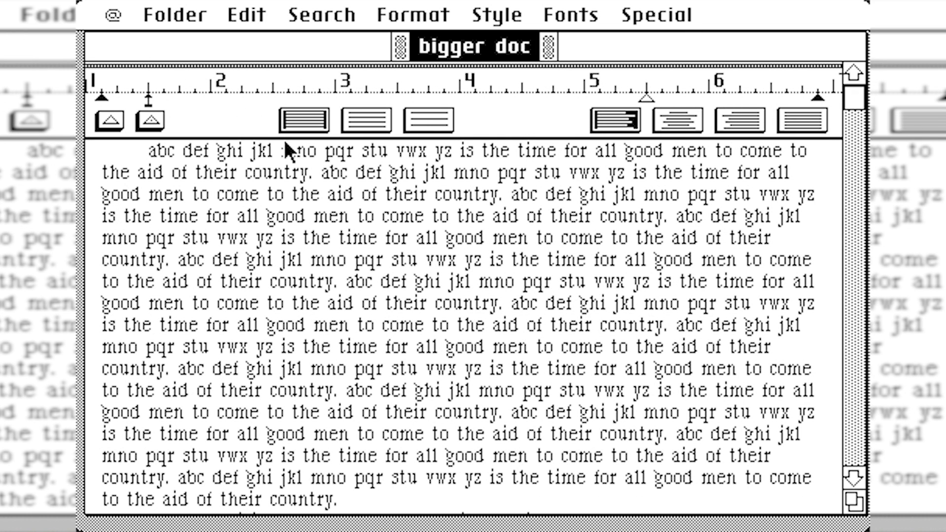
Try wider spacing and centre and right alignment, returning to single-spaced, left-aligned text
left_click(365, 120)
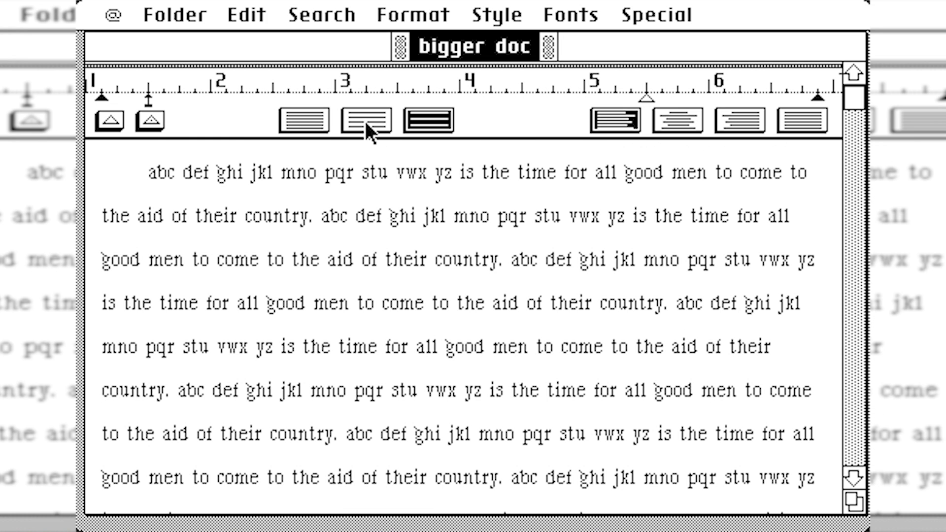
left_click(298, 119)
left_click(678, 120)
left_click(755, 125)
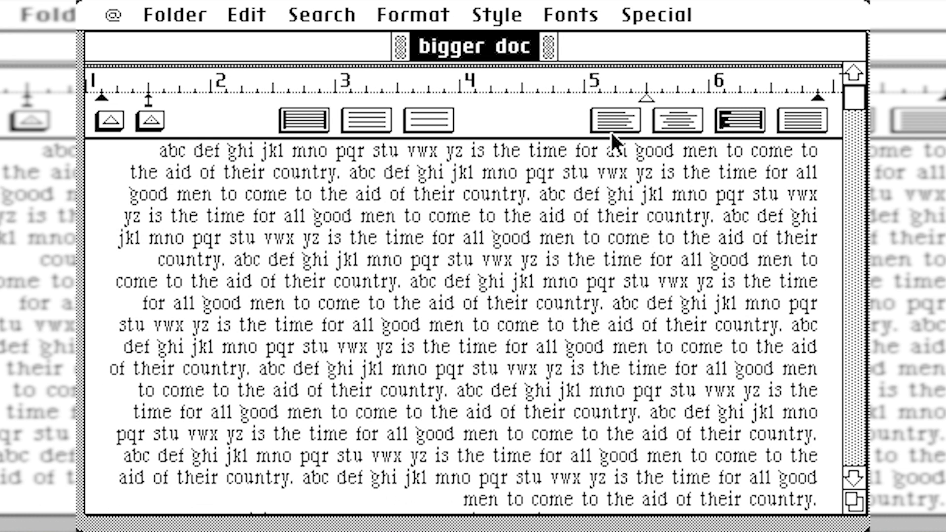
left_click(611, 131)
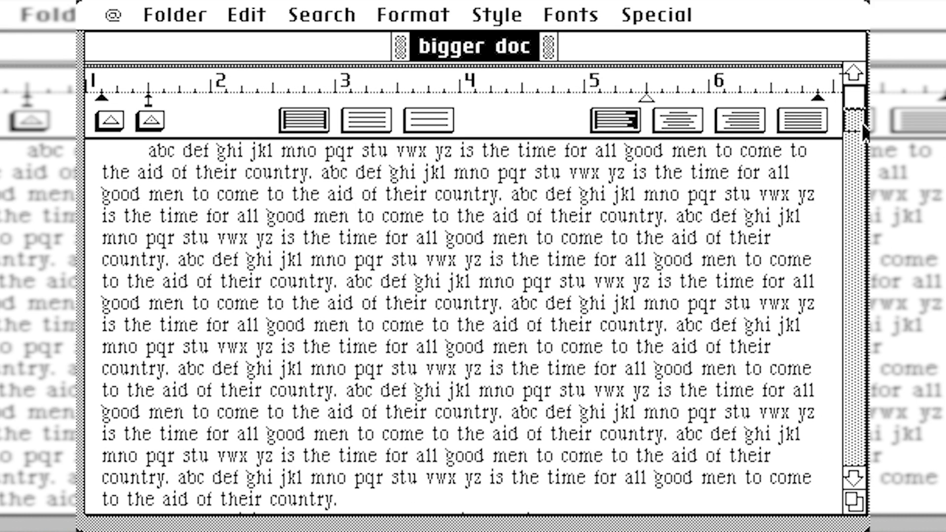
left_click(861, 135)
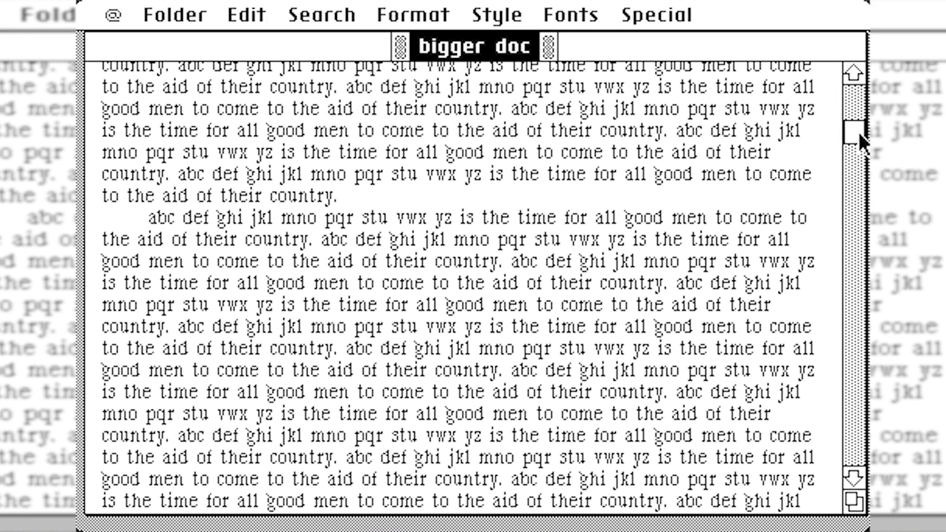
left_click_drag(859, 132, 860, 239)
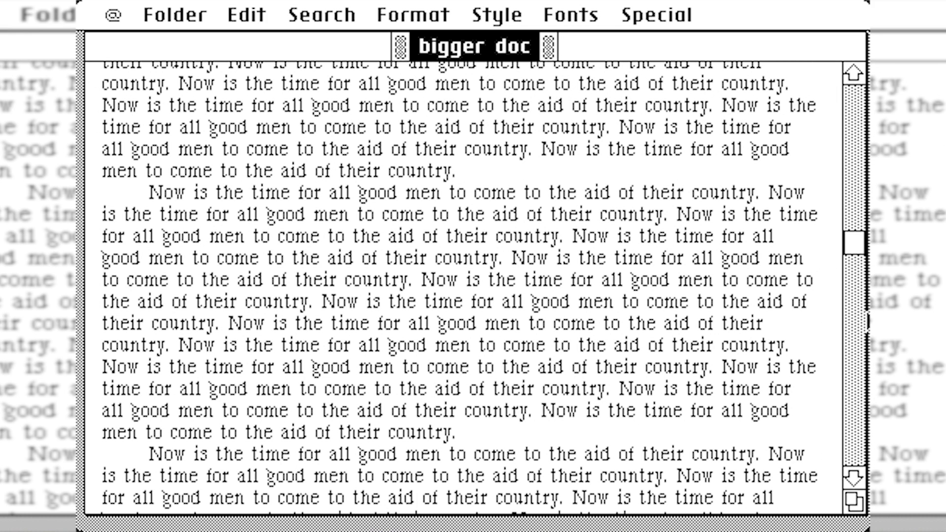
left_click_drag(854, 249, 857, 111)
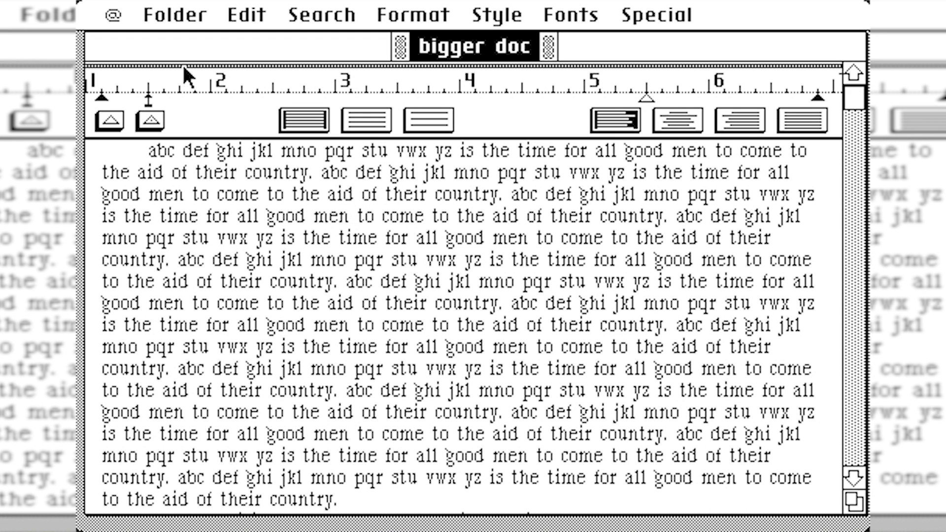
Open the jkr document, scroll through it, then quit the word processor
left_click(173, 20)
left_click_drag(172, 22, 99, 22)
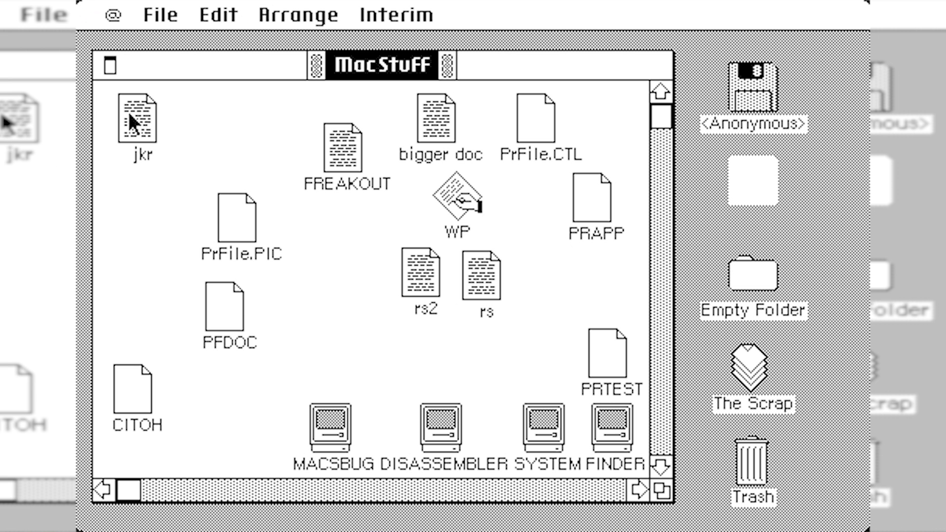
left_click(130, 114)
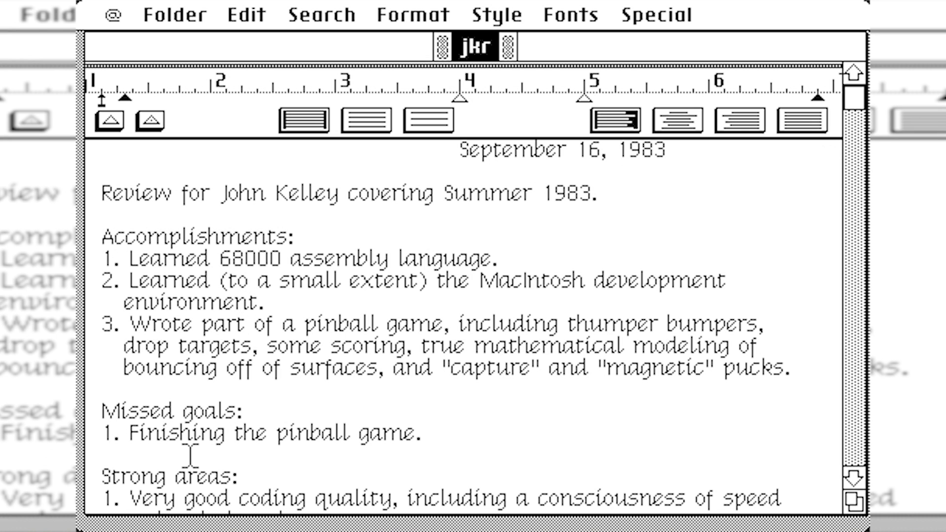
left_click_drag(857, 117, 859, 163)
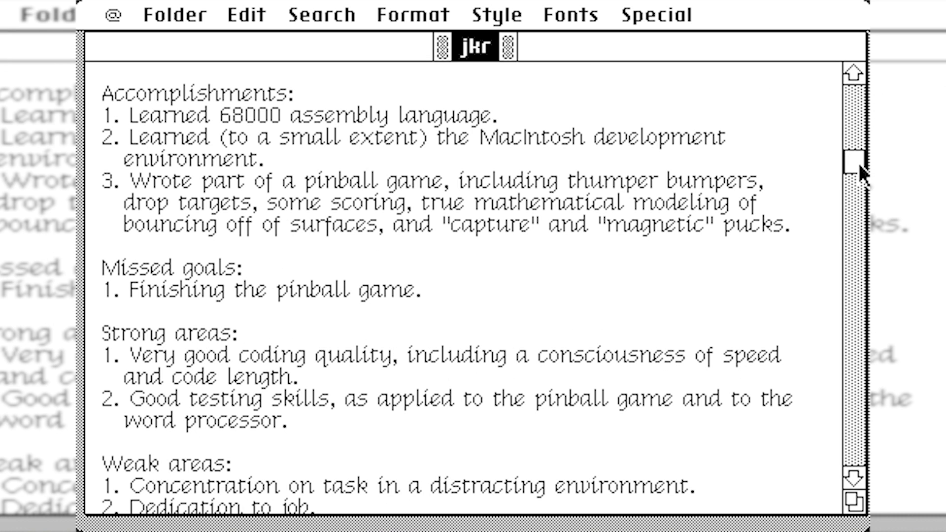
left_click_drag(849, 196, 847, 213)
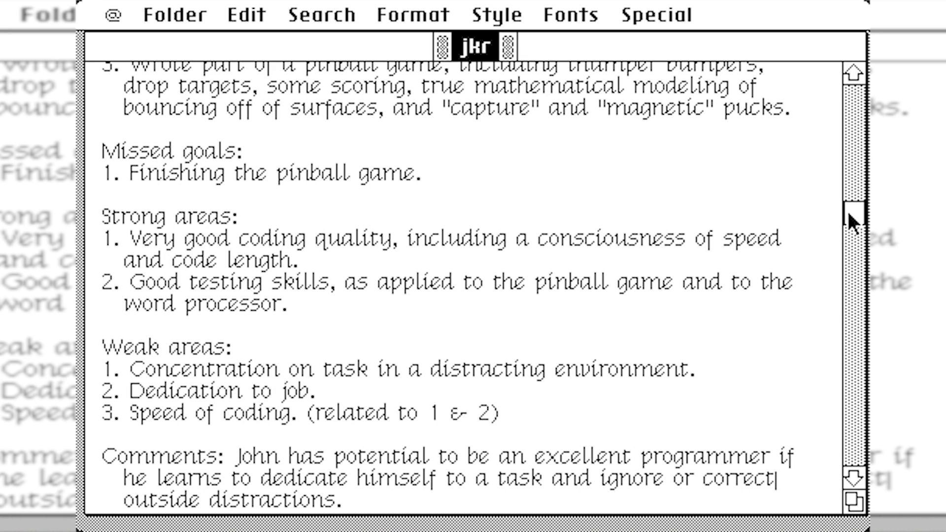
left_click_drag(847, 208, 853, 325)
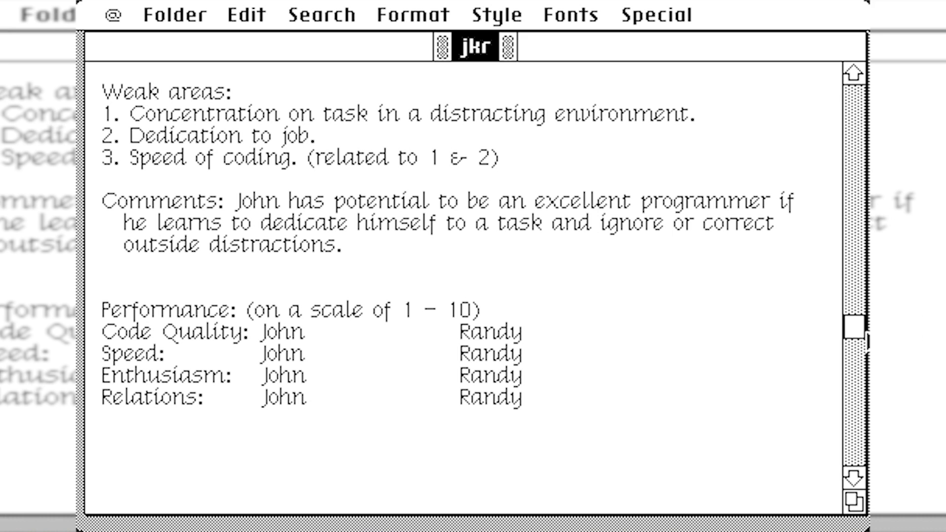
left_click_drag(845, 325, 857, 180)
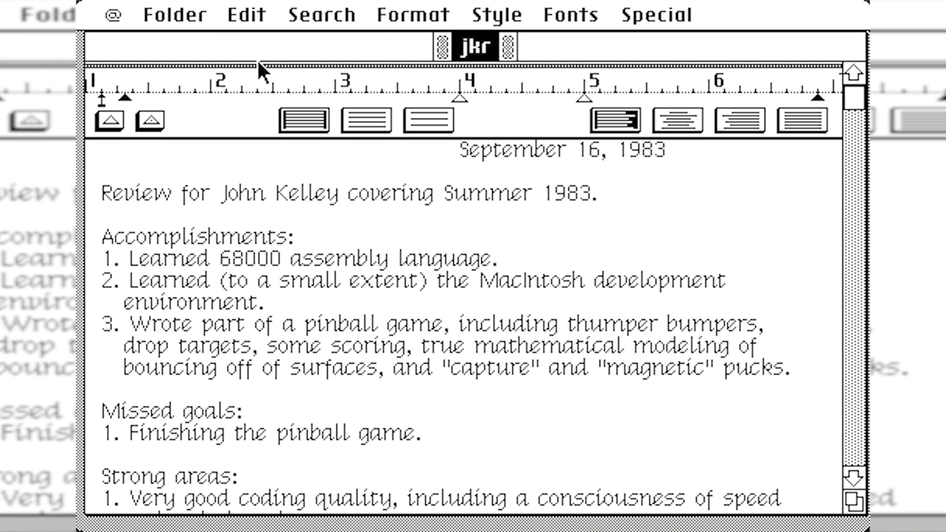
left_click(187, 15)
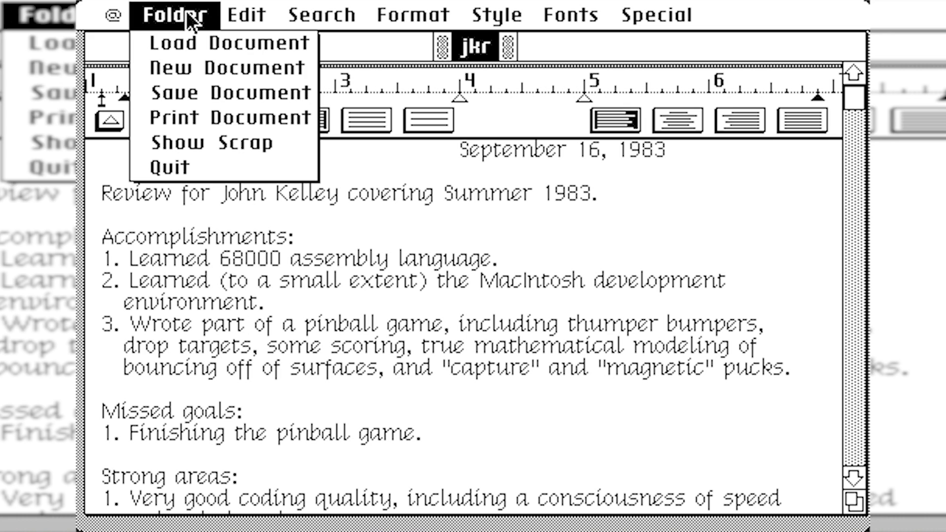
left_click_drag(187, 11, 190, 165)
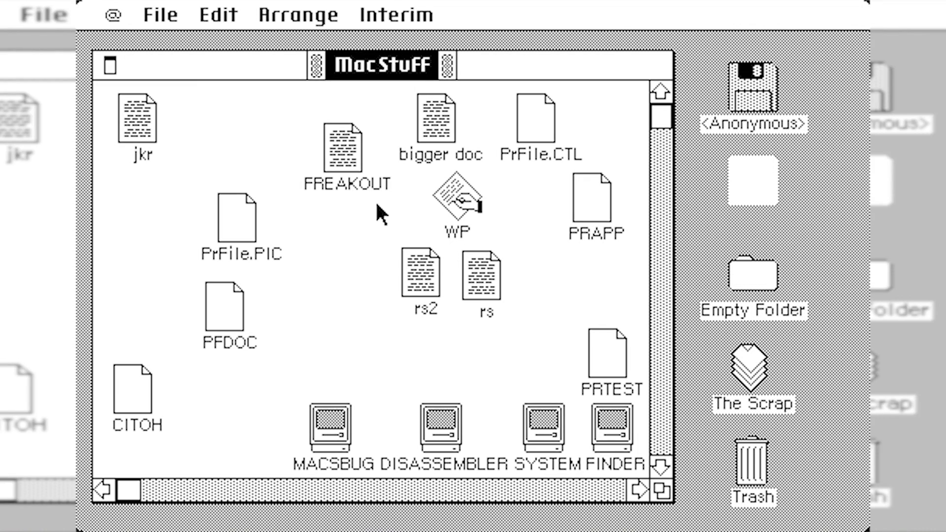
Open FREAKOUT and the rs letter, select text in each, then quit
double_click(338, 139)
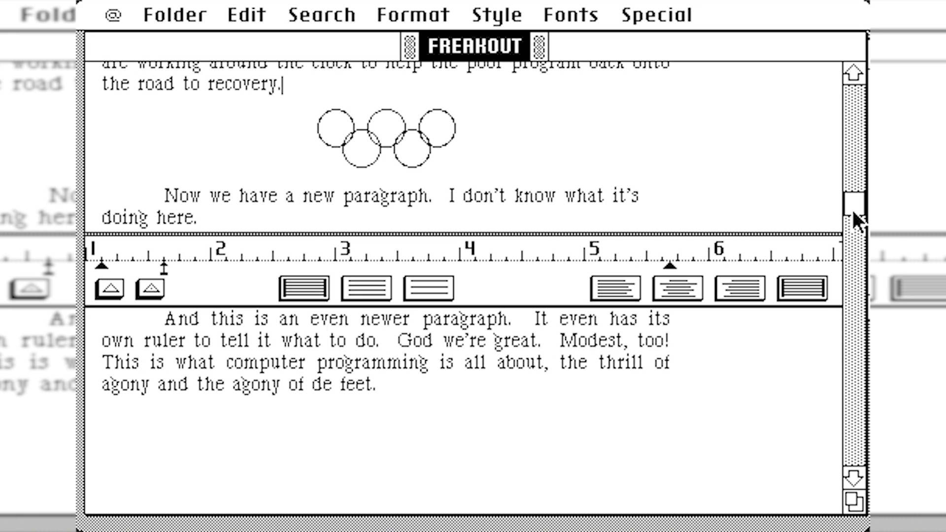
left_click_drag(853, 210, 846, 98)
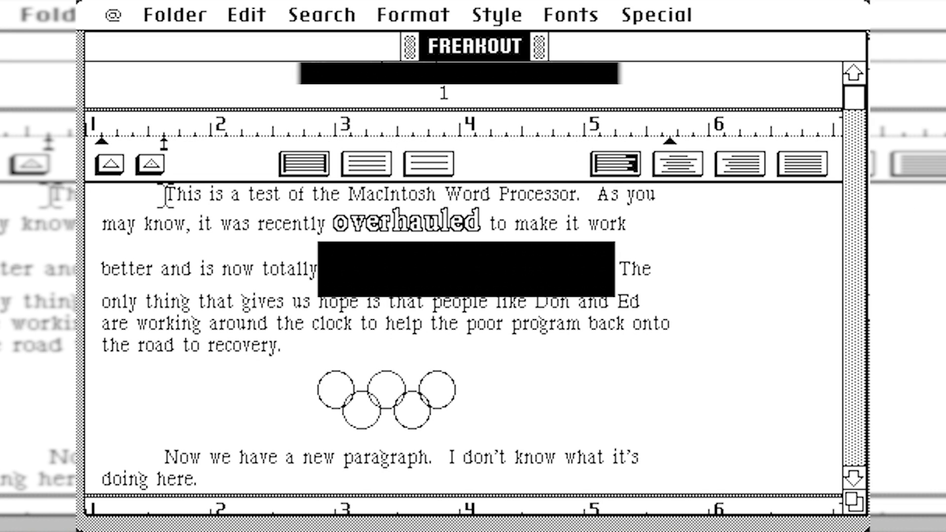
double_click(392, 196)
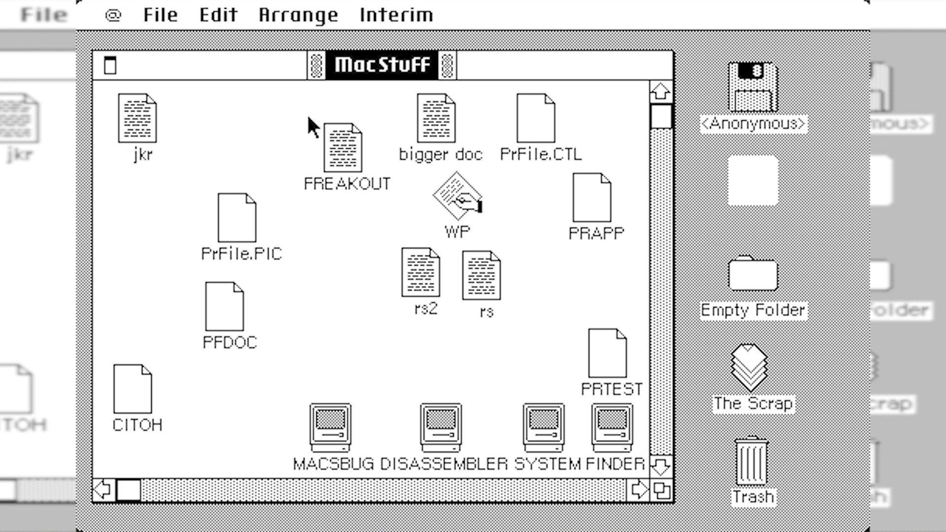
double_click(481, 276)
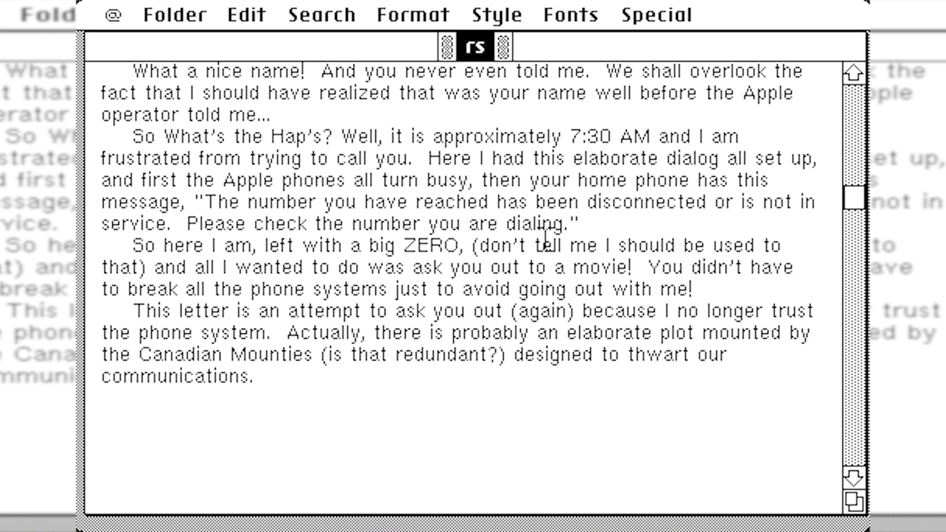
left_click_drag(848, 195, 839, 232)
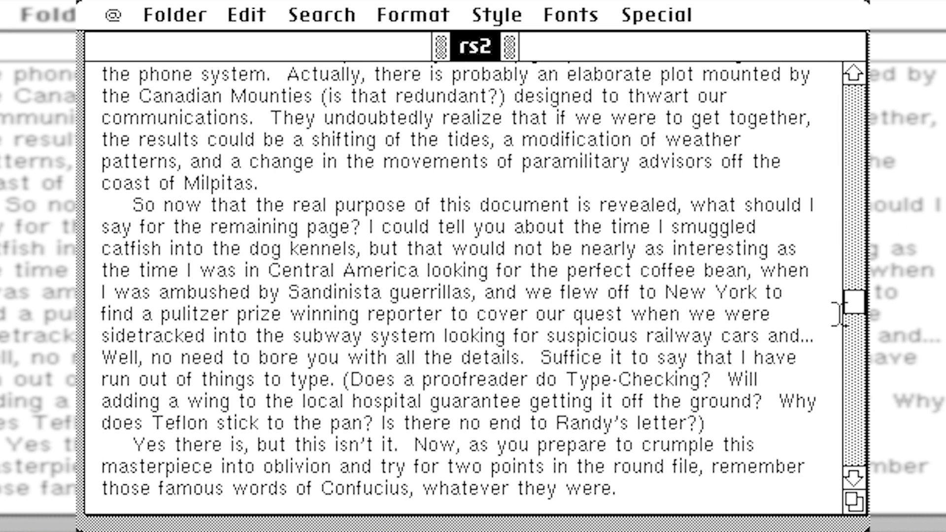
left_click_drag(782, 312, 823, 205)
left_click(680, 200)
mouse_move(854, 296)
left_mouse_down()
mouse_move(838, 167)
mouse_move(854, 237)
mouse_move(848, 307)
left_mouse_up()
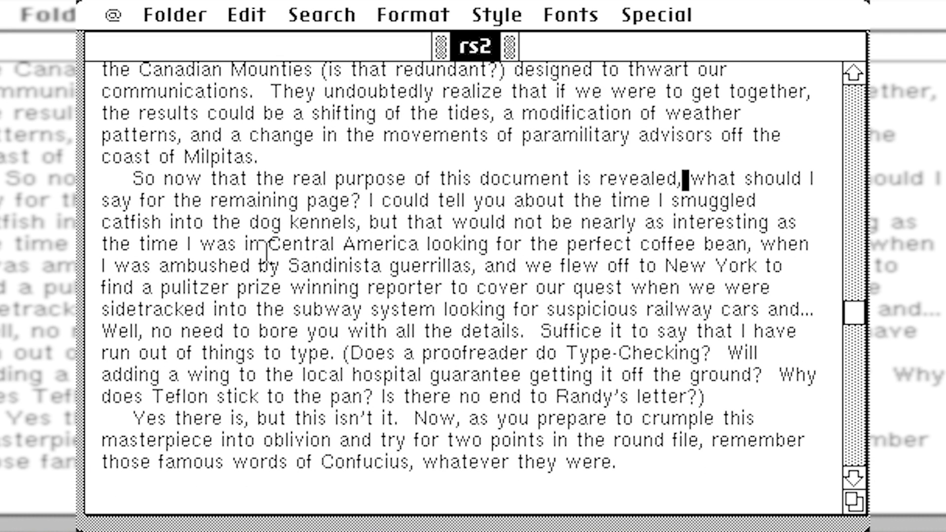
key("super+s")
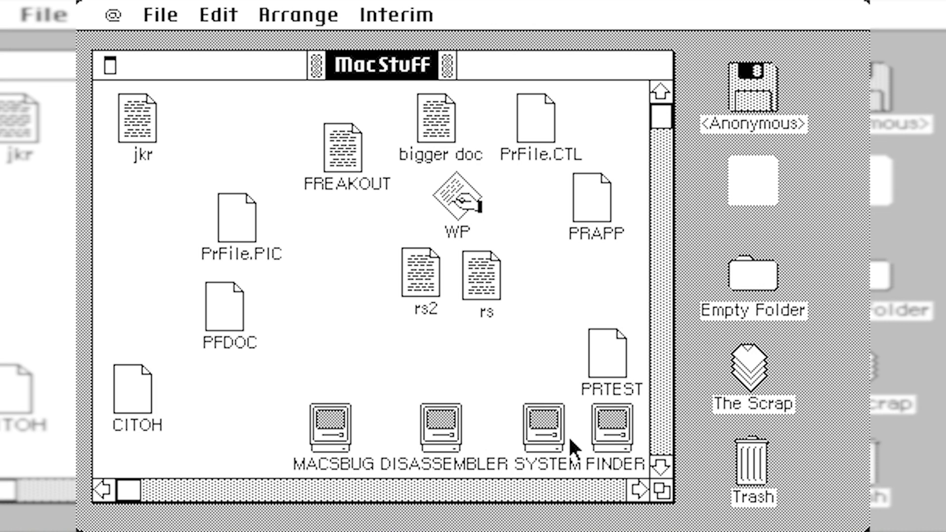
Try opening the DISASSEMBLER file, dismiss the cannot-open warning, and deselect it
double_click(446, 430)
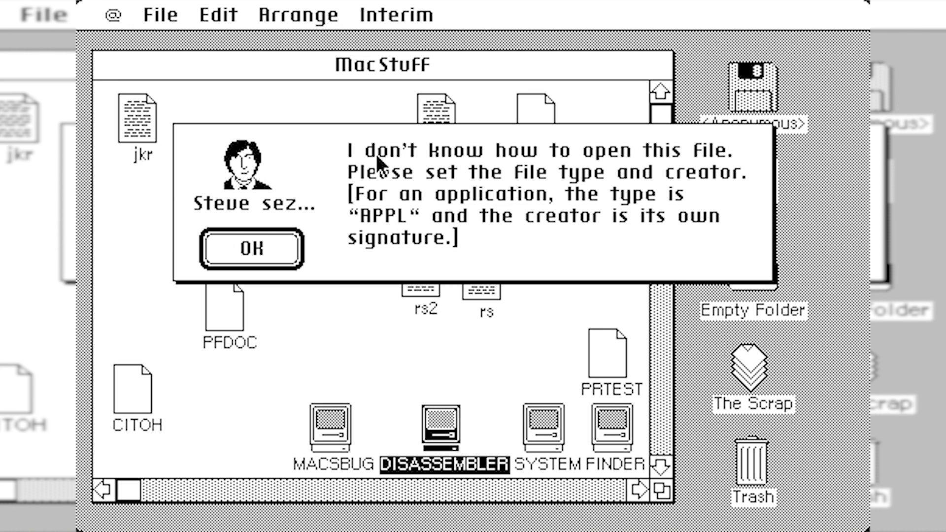
left_click(255, 246)
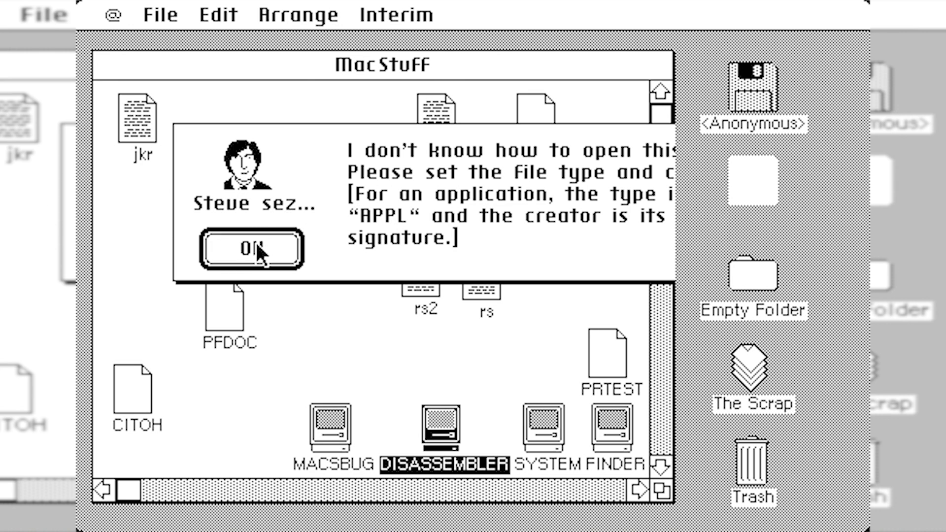
left_click(386, 333)
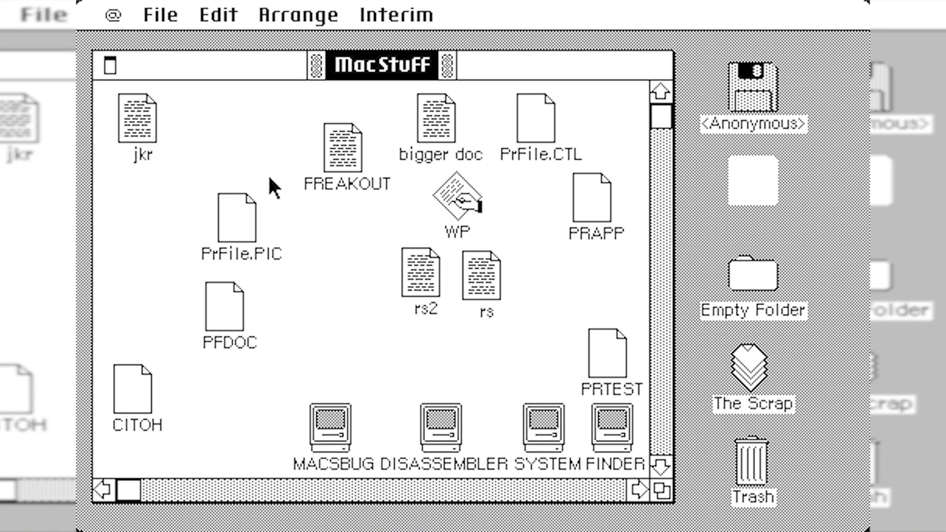
Close the MacStuff window, open and close the Anonymous disk, and marquee-select MacStuff
left_click(106, 64)
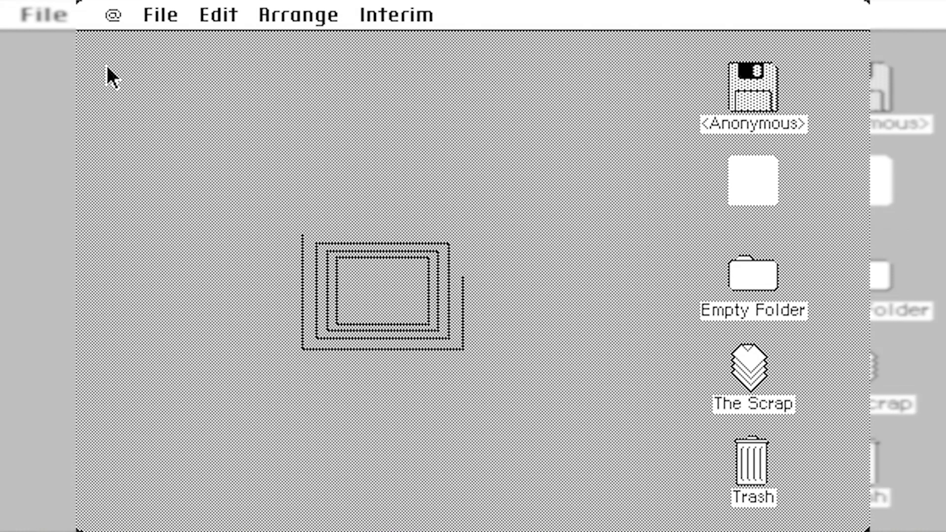
left_click(387, 202)
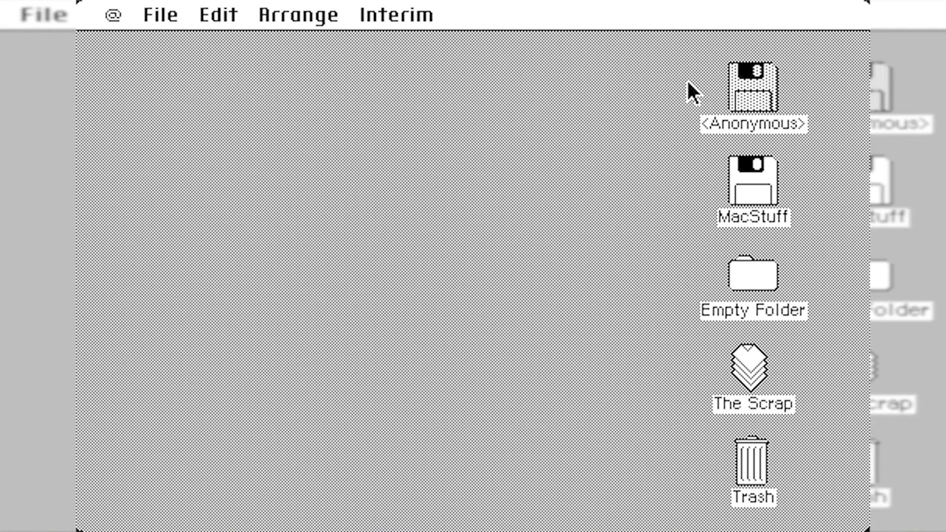
double_click(752, 88)
left_click(107, 69)
left_click_drag(681, 241, 813, 168)
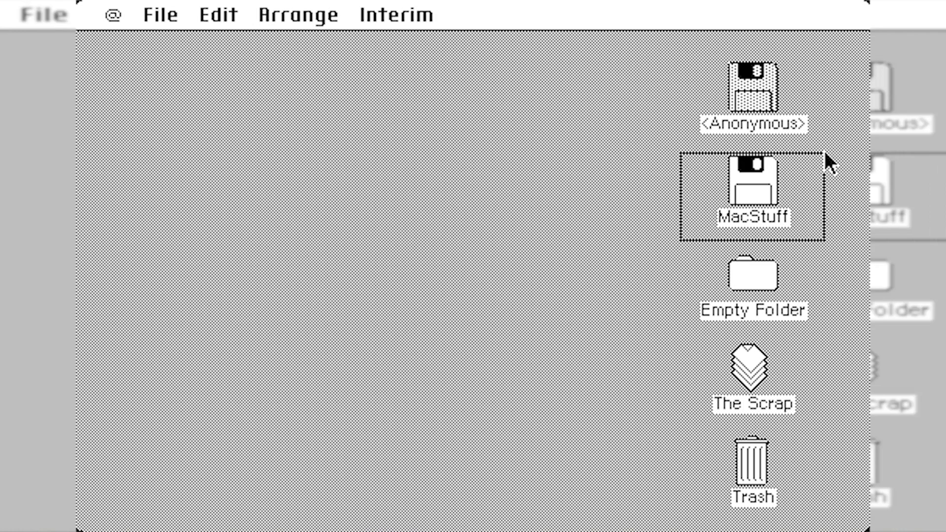
left_click_drag(826, 149, 826, 150)
left_click(563, 232)
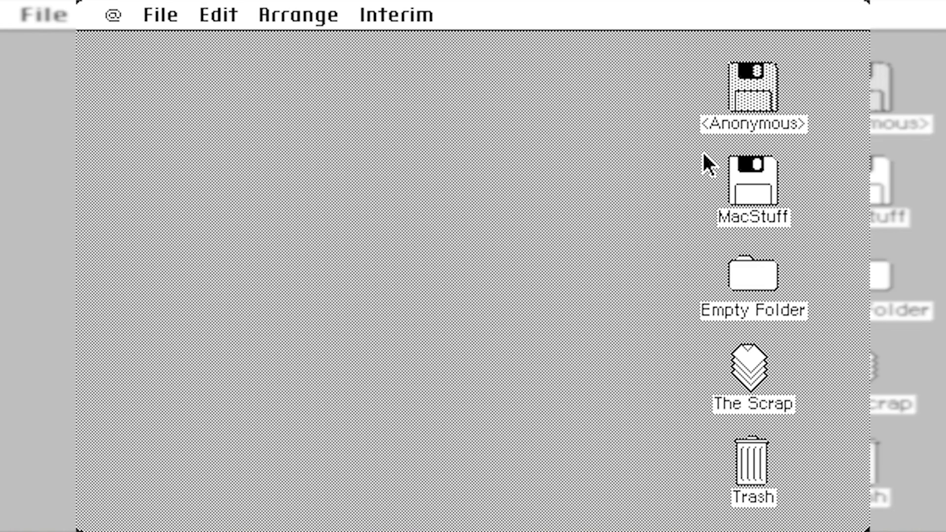
left_click(111, 14)
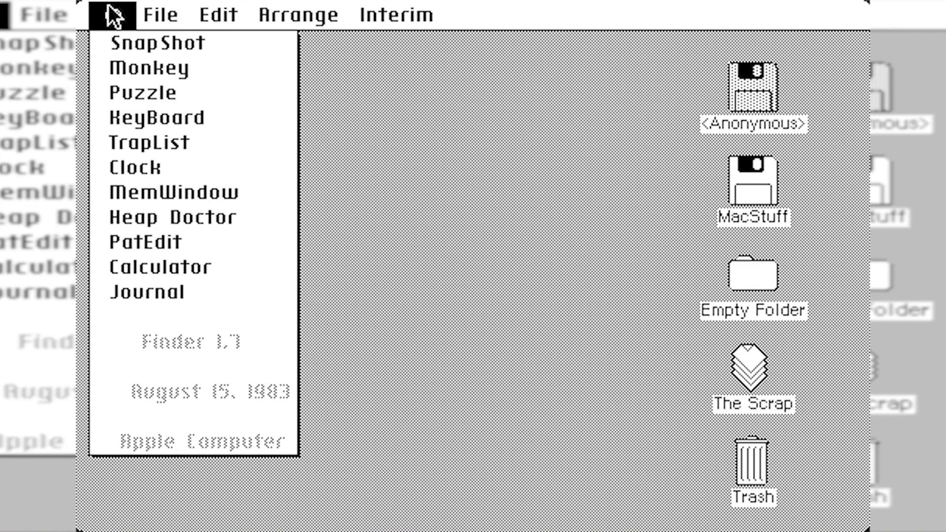
left_click_drag(108, 8, 165, 266)
left_click_drag(459, 143, 285, 148)
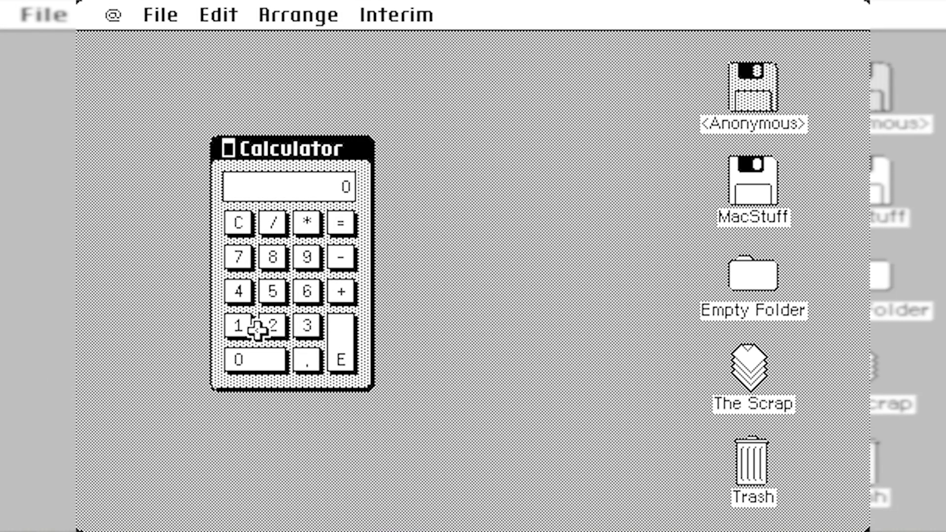
left_click(239, 266)
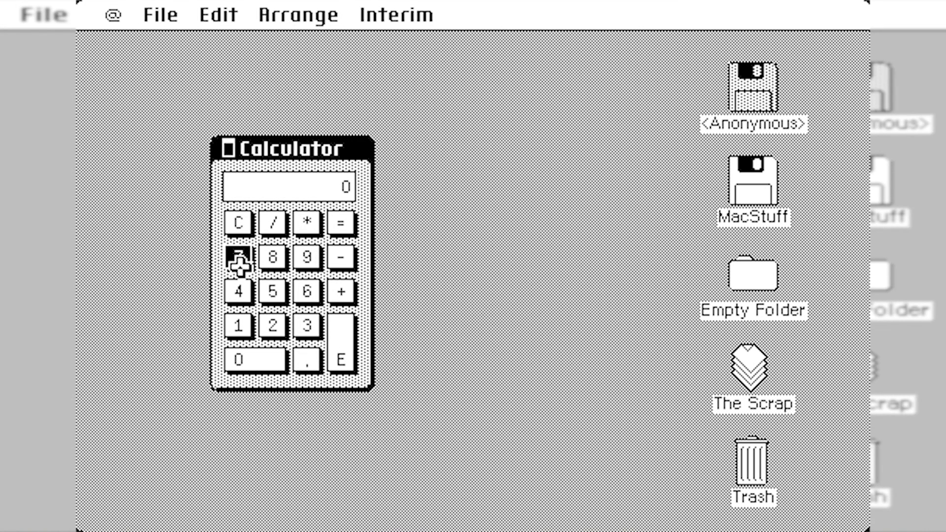
left_click(302, 267)
left_click(282, 257)
left_click(225, 148)
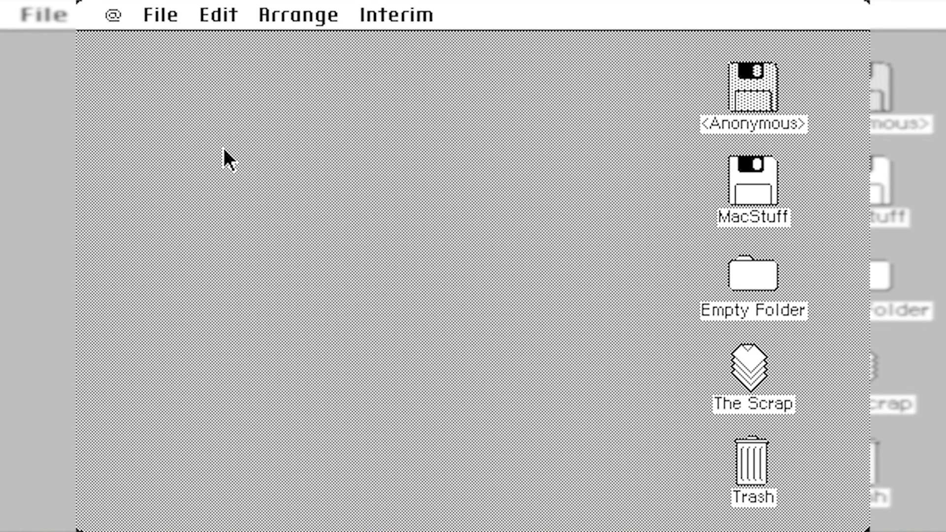
left_click(110, 14)
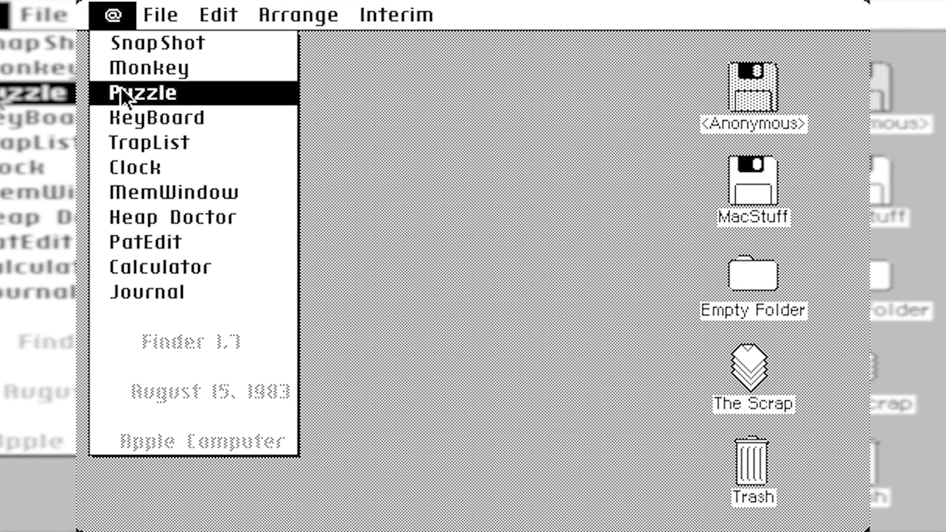
left_click(234, 220)
left_click(112, 14)
left_click(175, 199)
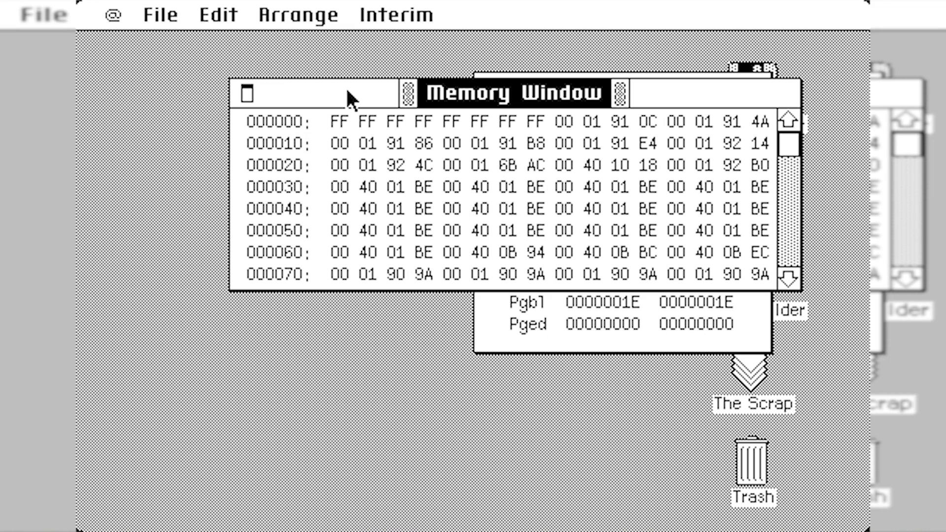
left_click_drag(348, 89, 203, 315)
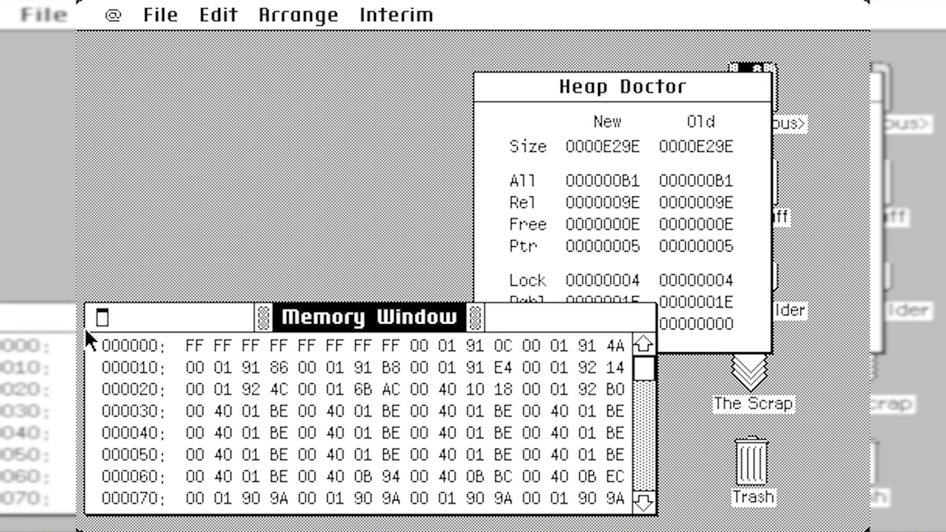
left_click(102, 318)
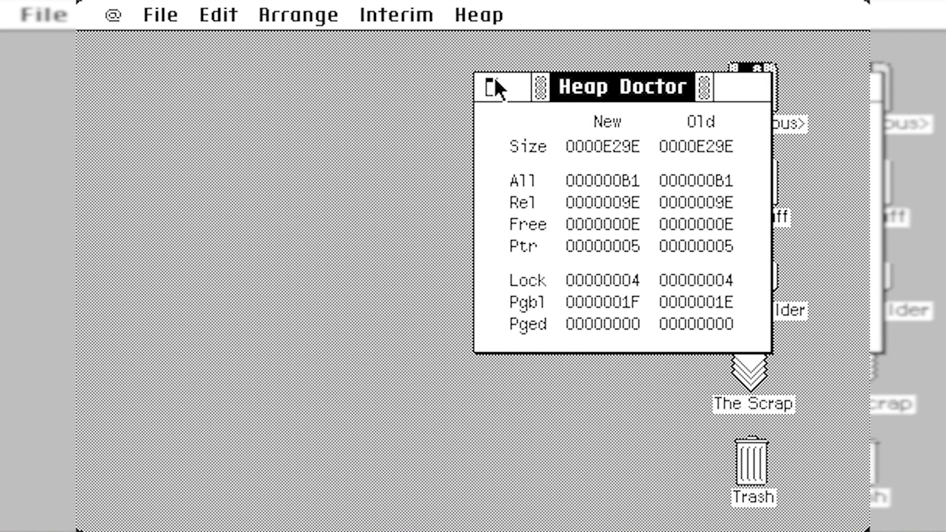
left_click(491, 87)
left_click_drag(113, 16, 196, 122)
left_click_drag(445, 146, 415, 215)
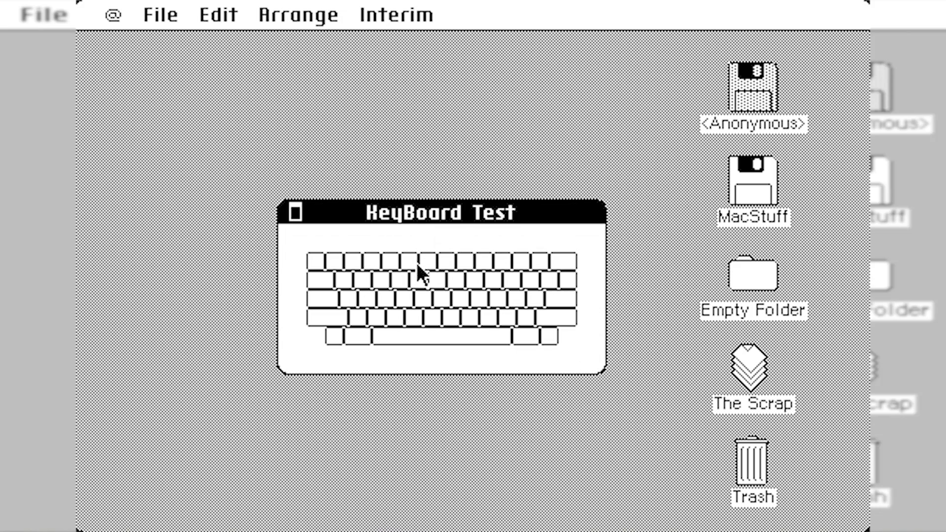
key("j")
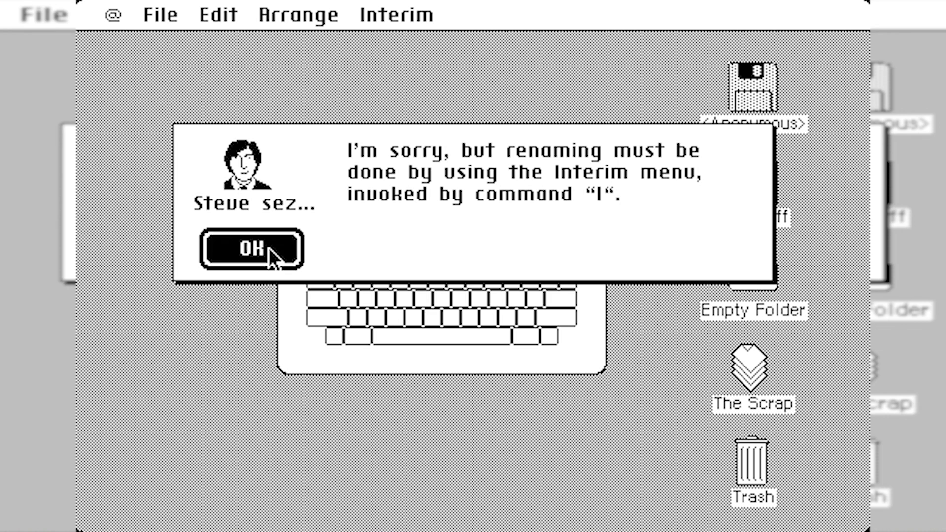
left_click(285, 251)
key("j")
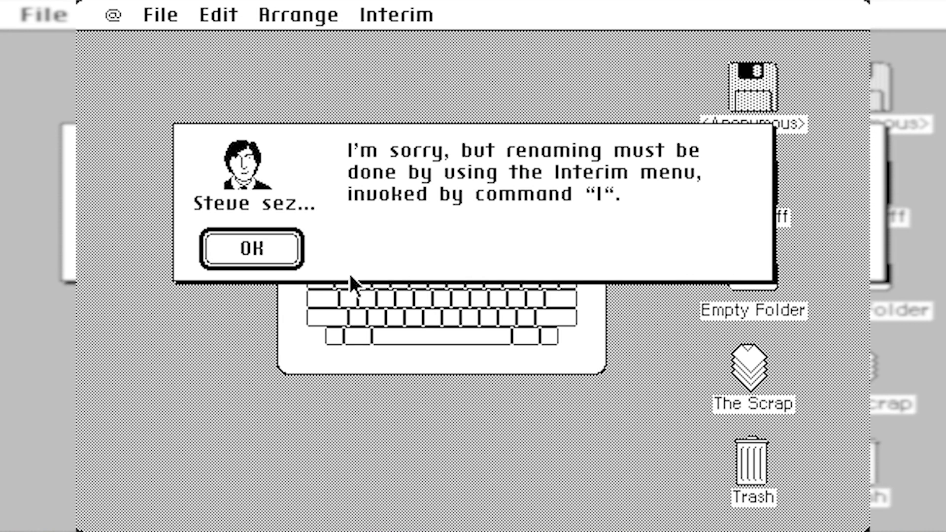
left_click(280, 259)
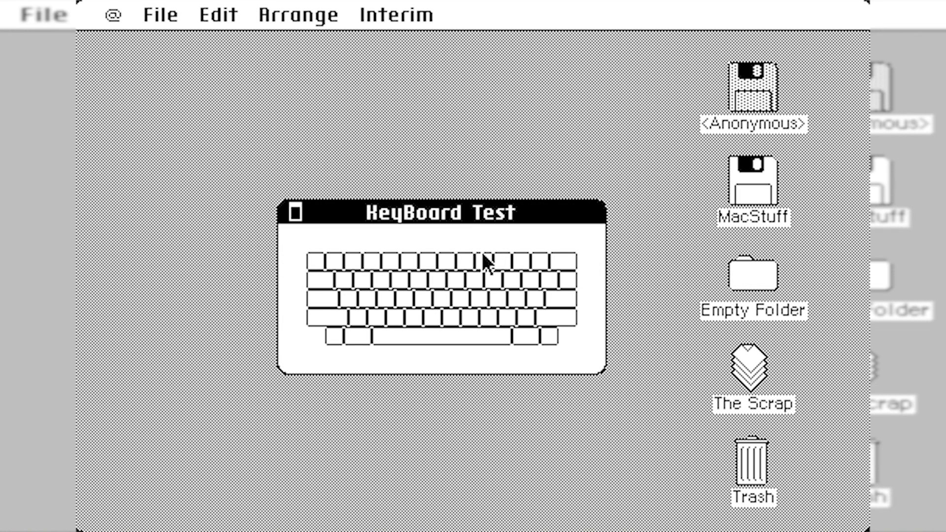
key("j")
left_click(279, 262)
key("j")
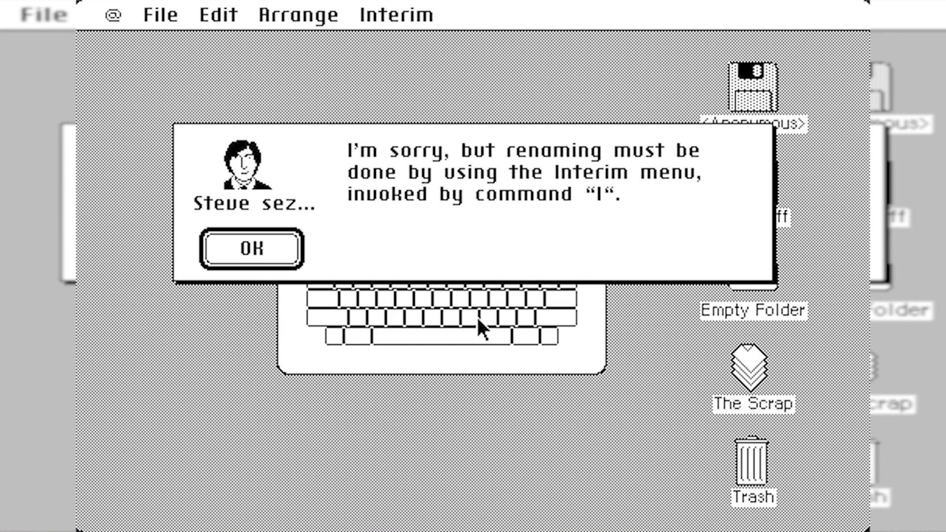
key("space")
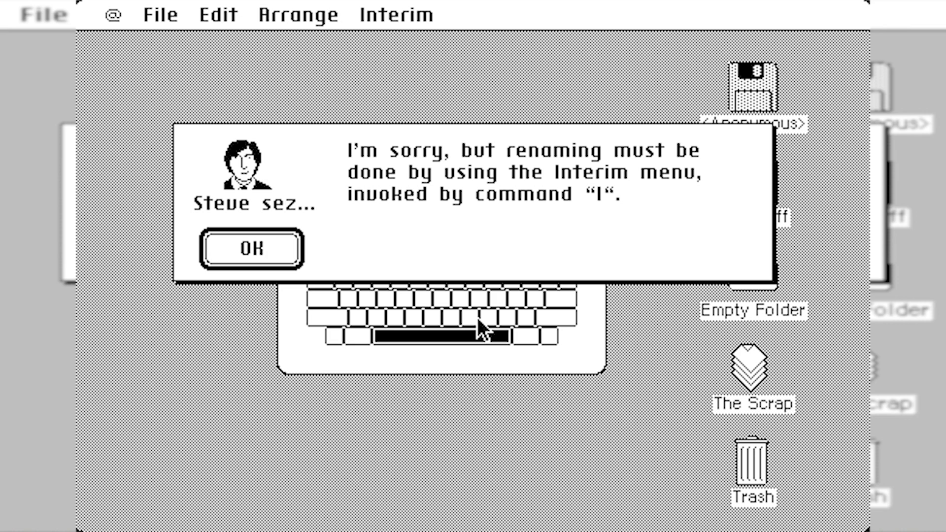
key("f")
key("g")
key("f")
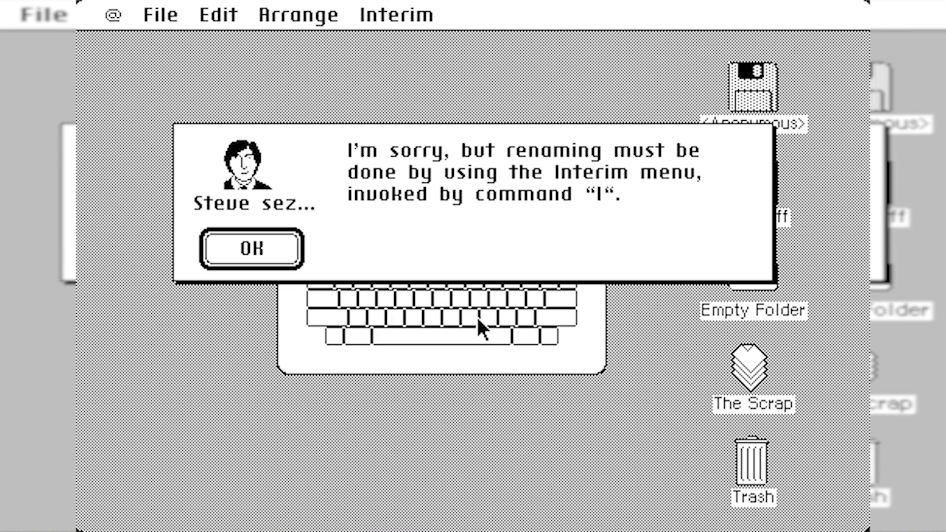
left_click(295, 248)
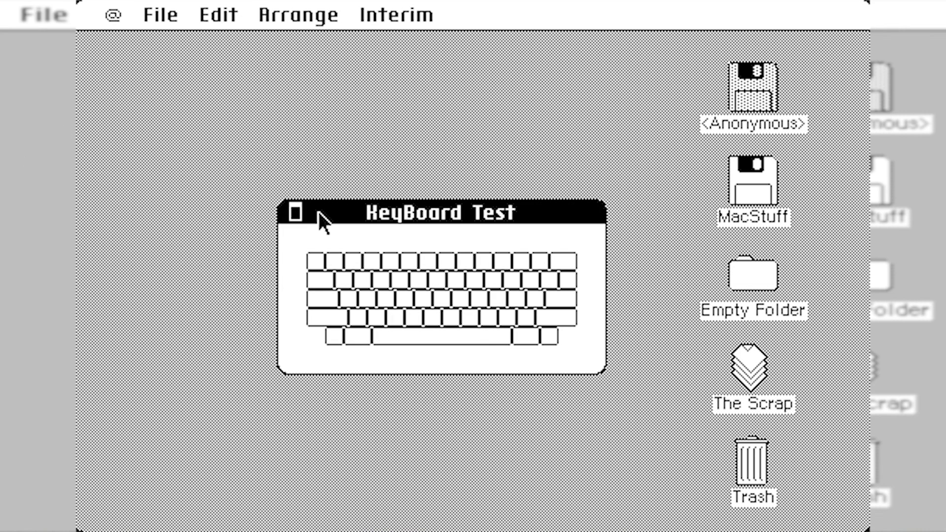
left_click(296, 213)
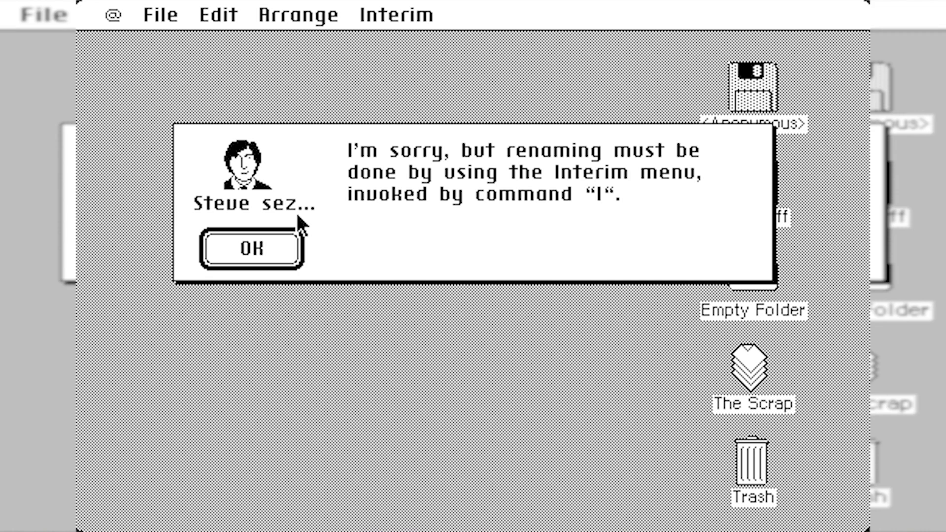
left_click(301, 250)
left_click(295, 257)
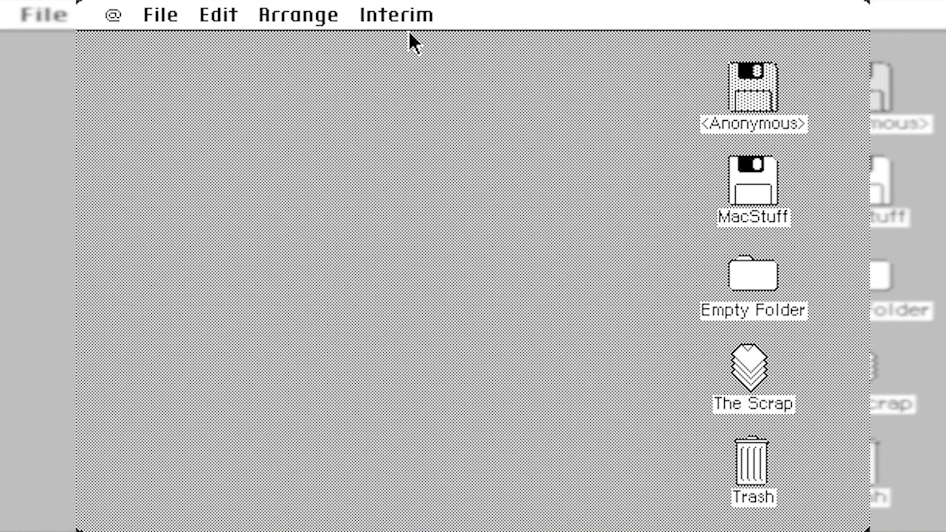
left_click(414, 15)
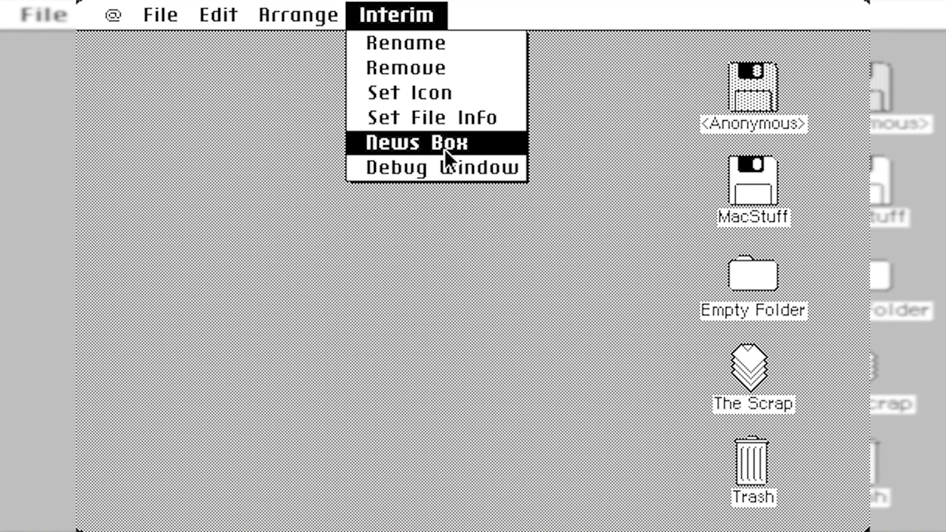
left_click(407, 146)
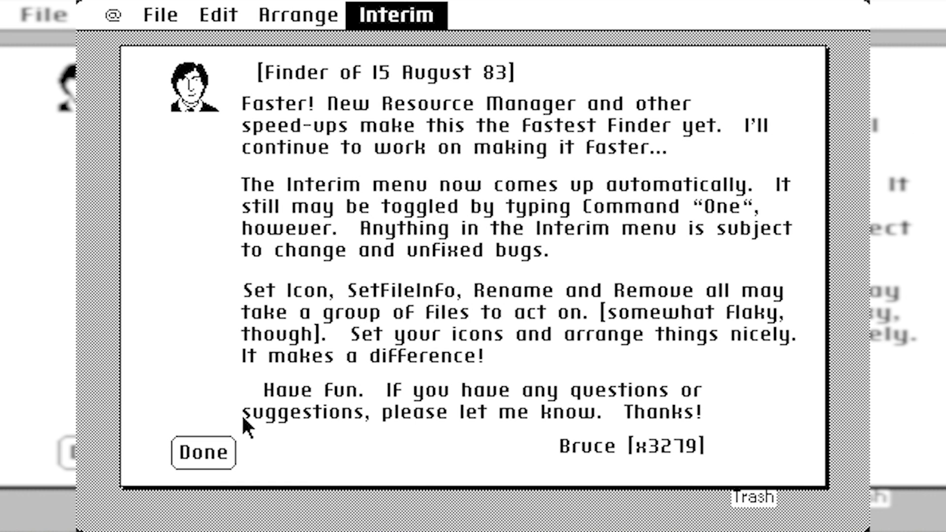
Close the News Box notes, try dragging the MacStuff disk, then open and close Empty Folder
left_click(208, 450)
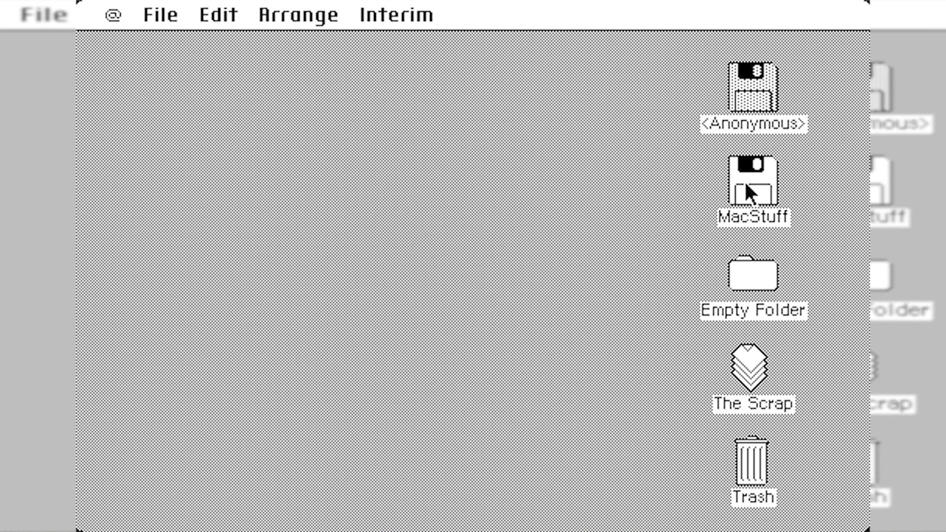
left_click_drag(747, 179, 505, 202)
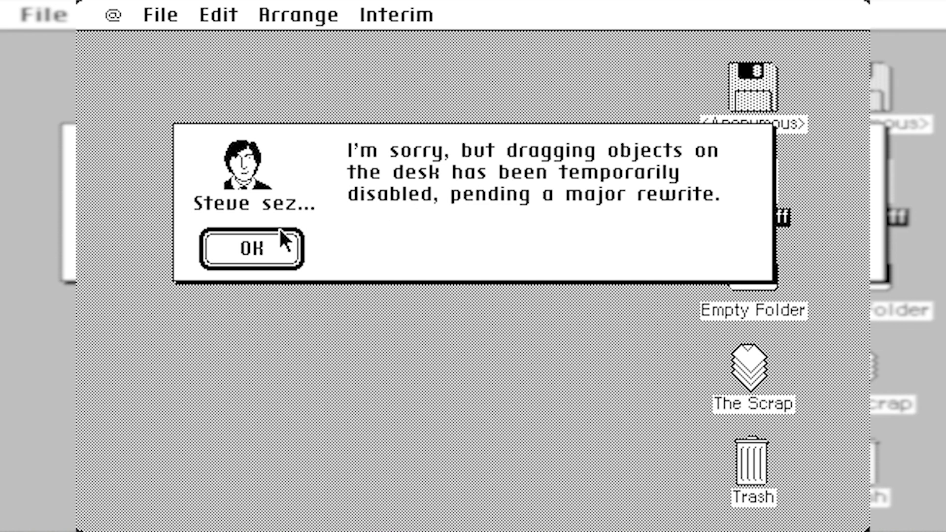
left_click(278, 246)
double_click(749, 281)
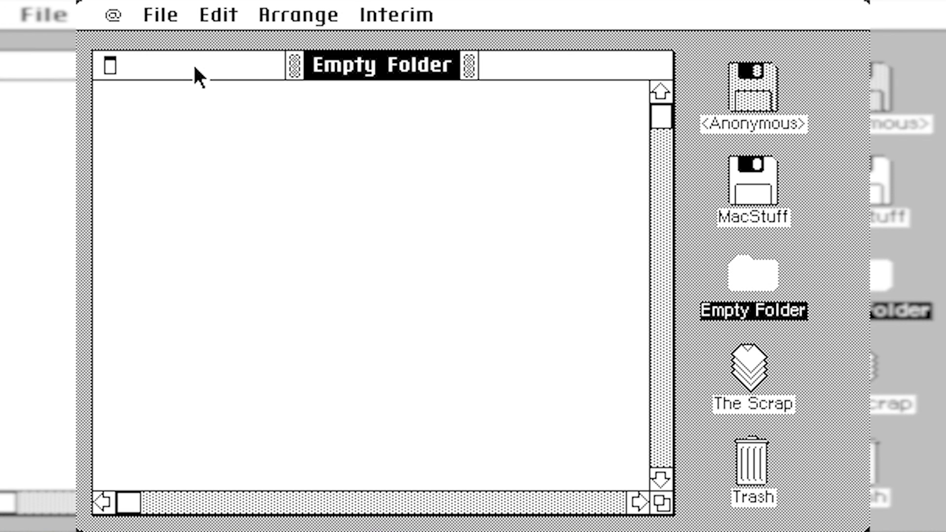
left_click(108, 64)
Use Interim > Set Icon to step to the portrait icon and apply it to Empty Folder
left_click_drag(399, 18, 413, 97)
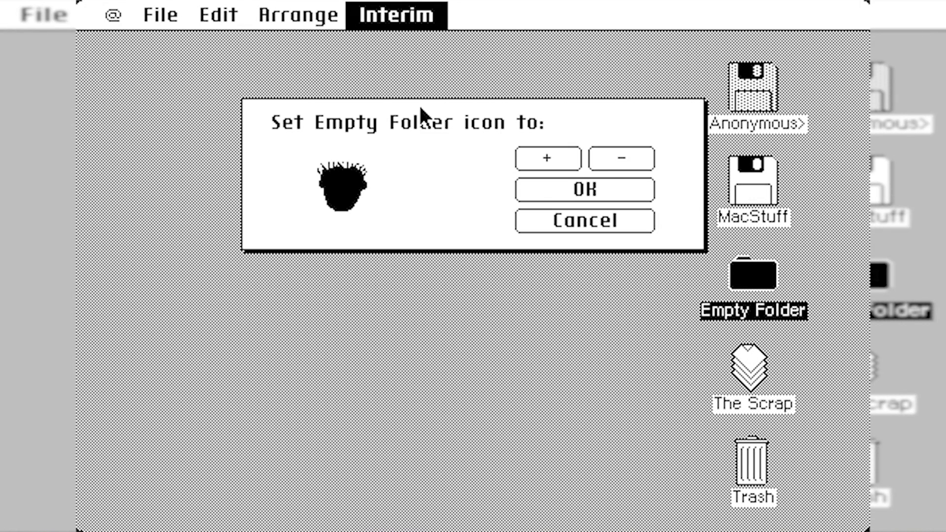
left_click(564, 155)
left_click(564, 153)
left_click(619, 158)
left_click(619, 158)
left_click(619, 159)
left_click(620, 159)
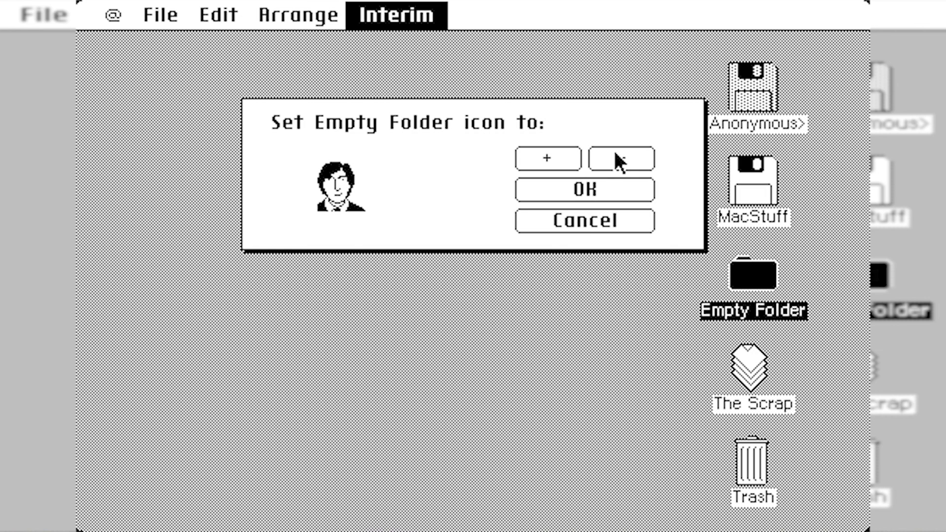
left_click(574, 200)
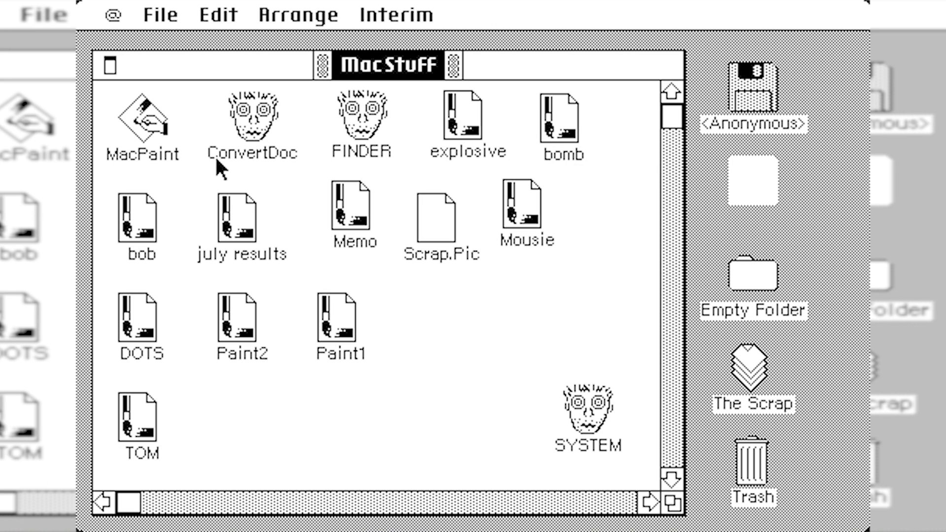
Marquee-select ConvertDoc with FINDER, then SYSTEM; try opening SYSTEM and dismiss its warning
left_click_drag(217, 160, 397, 98)
left_click_drag(486, 323, 609, 456)
left_click(493, 340)
left_click_drag(205, 172, 415, 87)
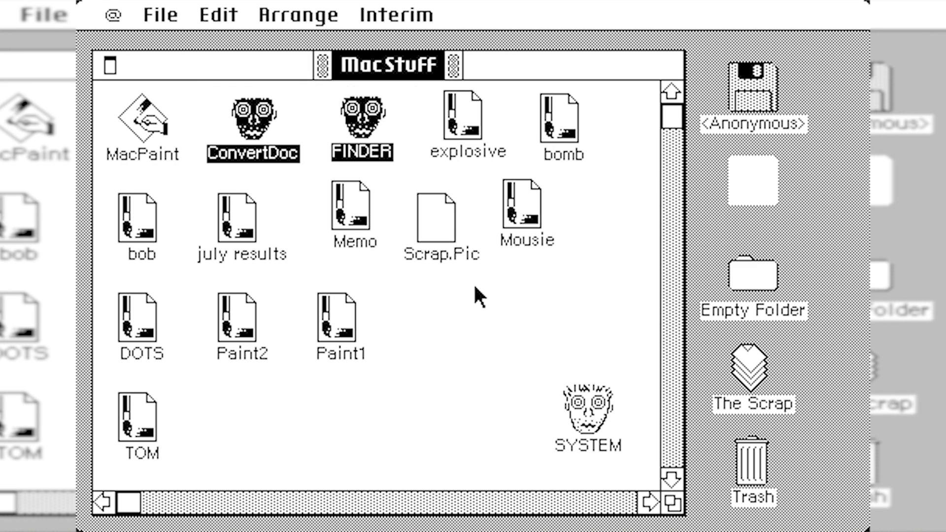
left_click_drag(503, 384, 624, 463)
left_click(539, 412)
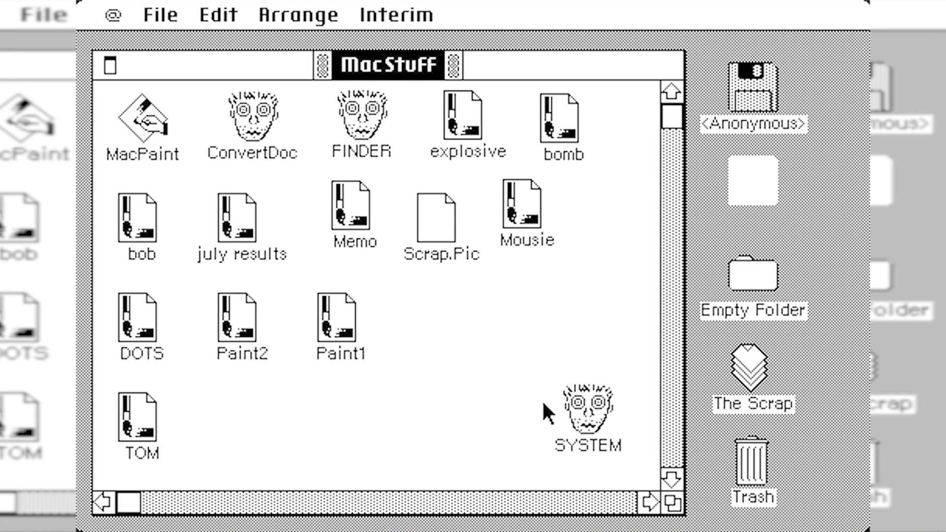
double_click(589, 404)
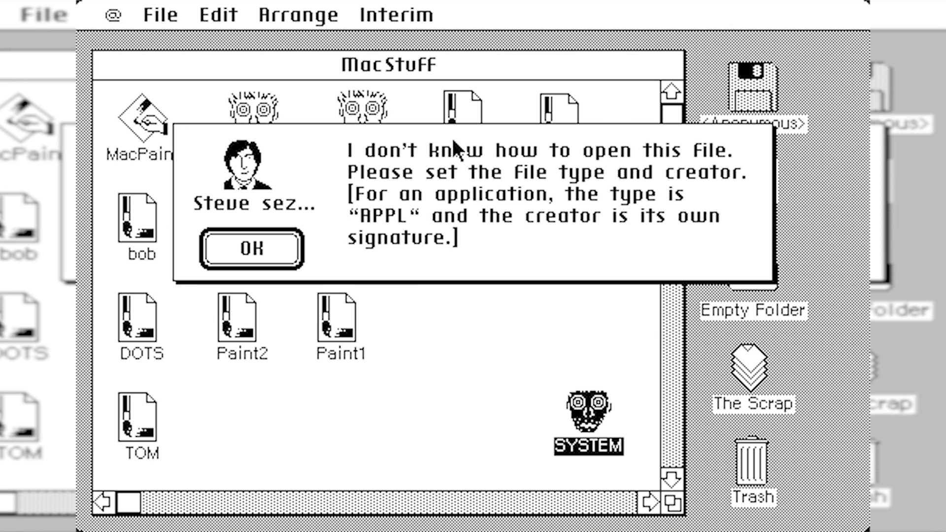
left_click(249, 247)
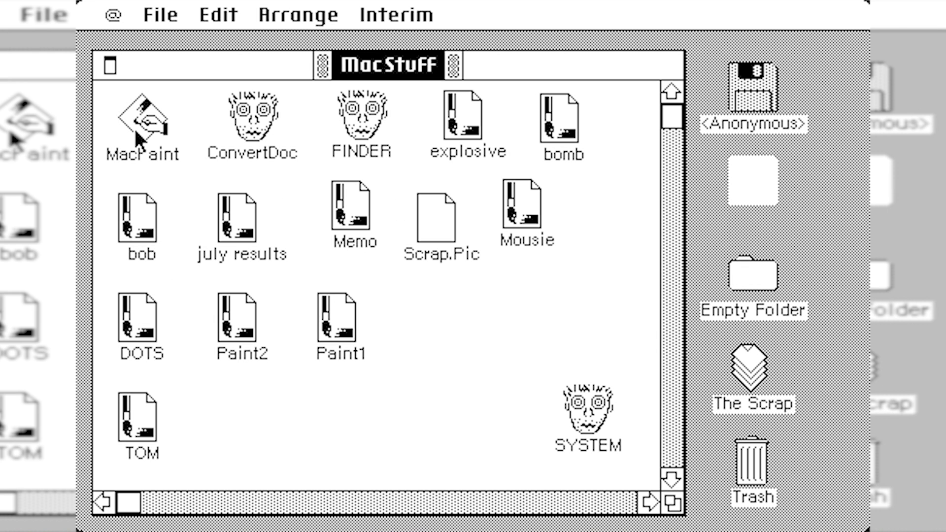
Launch MacPaint and make a new document named test after clearing the name alerts
double_click(136, 133)
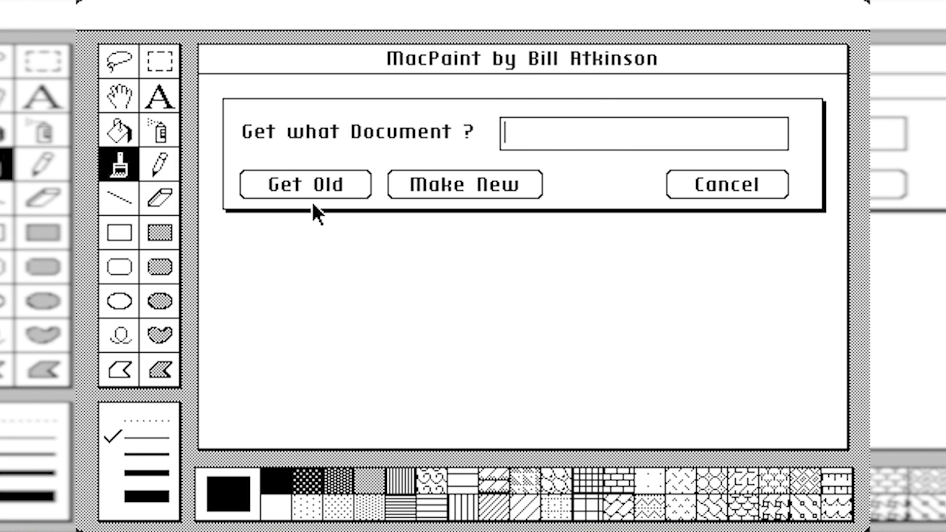
left_click(282, 188)
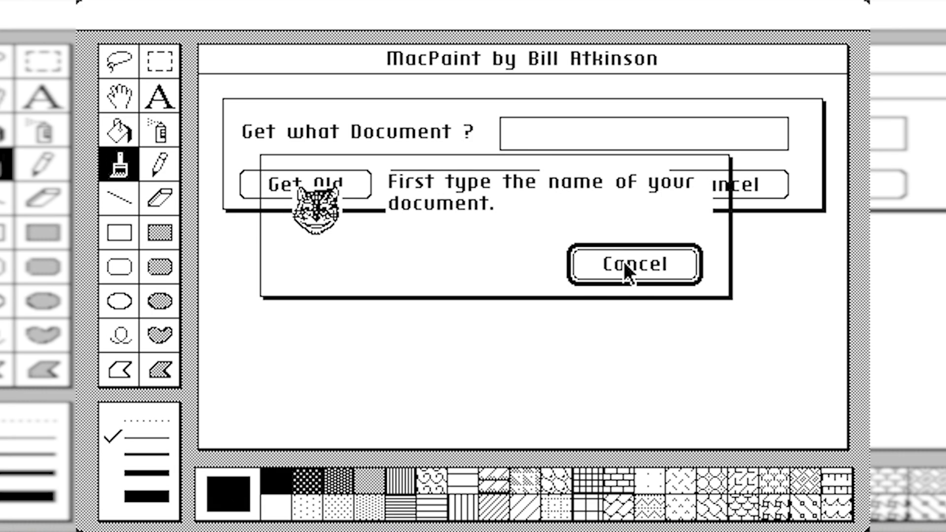
left_click(636, 271)
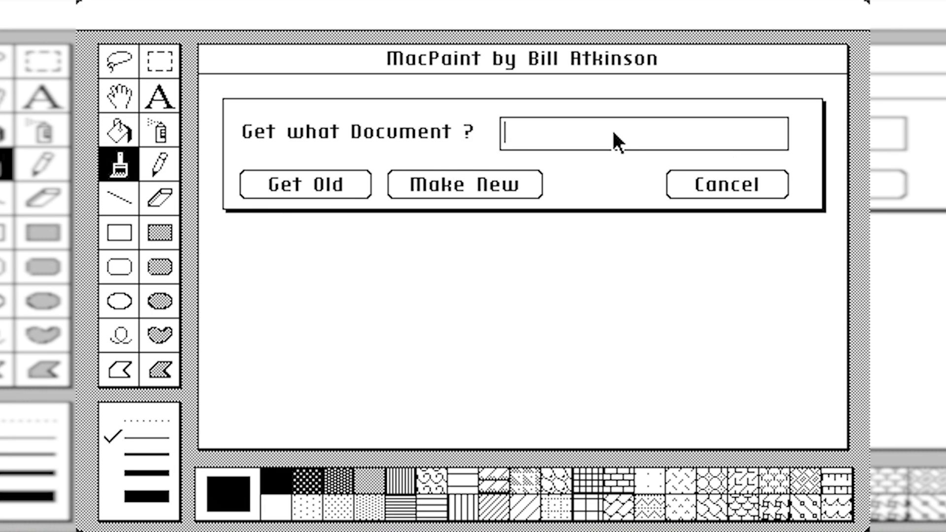
type("hjkh")
left_click(484, 183)
left_click(626, 266)
left_click(476, 184)
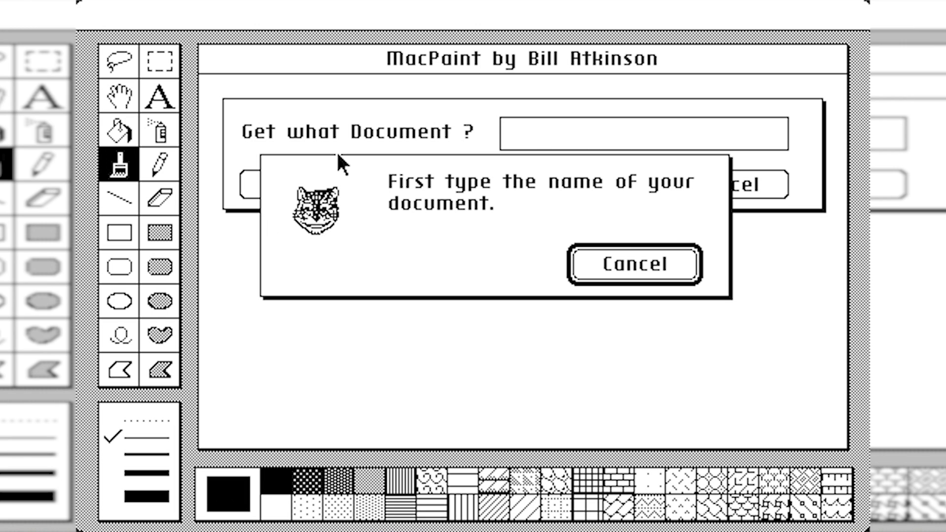
left_click(648, 264)
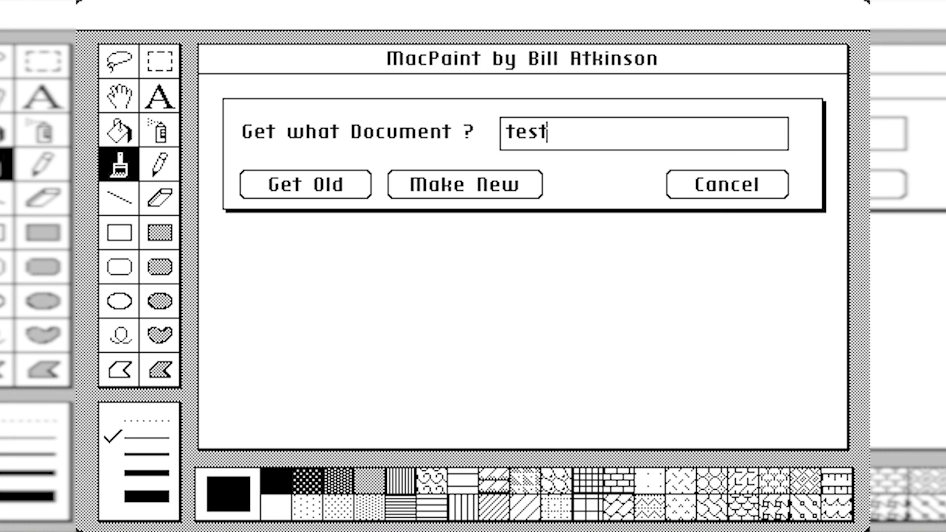
left_click(482, 186)
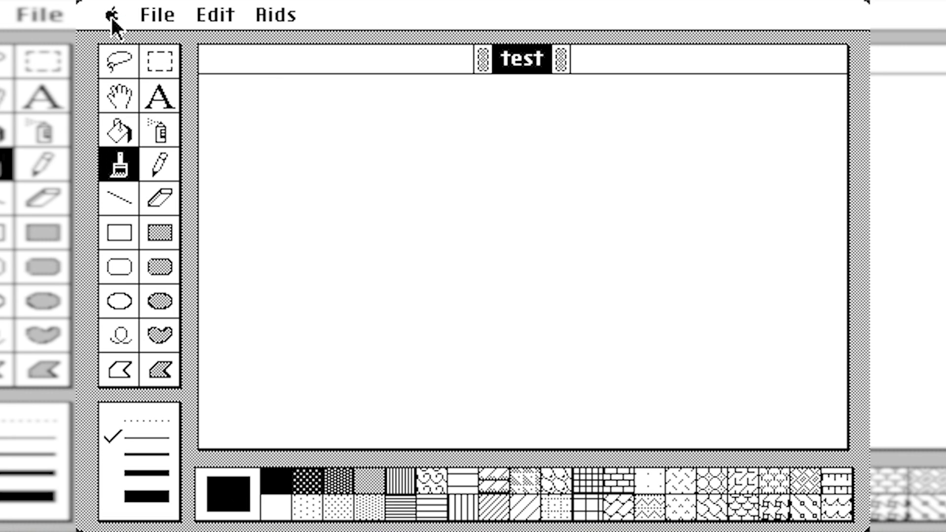
Paint the whole test canvas black with broad brush strokes
left_click_drag(111, 16, 498, 342)
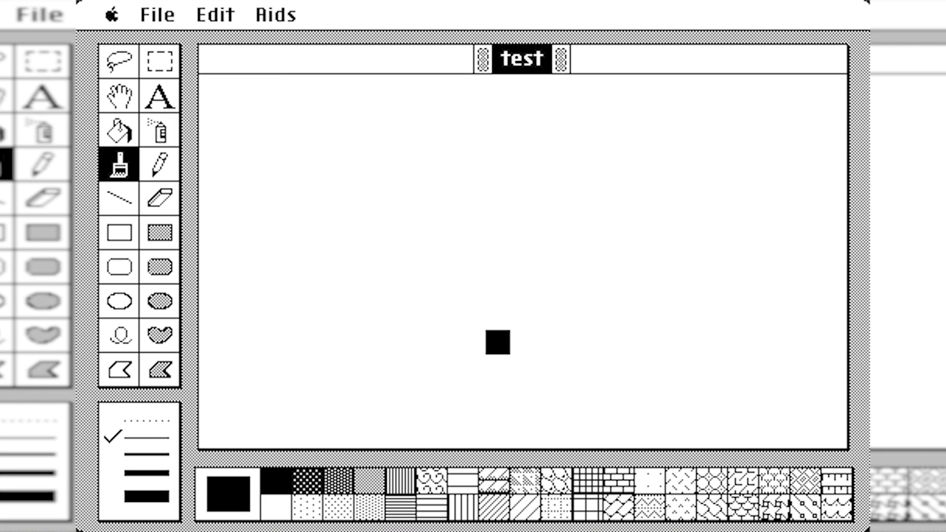
mouse_move(266, 135)
left_mouse_down()
mouse_move(264, 246)
mouse_move(604, 315)
mouse_move(860, 59)
mouse_move(204, 219)
mouse_move(710, 429)
mouse_move(848, 428)
mouse_move(281, 387)
mouse_move(207, 84)
mouse_move(296, 81)
mouse_move(247, 84)
left_mouse_up()
mouse_move(813, 111)
left_mouse_down()
mouse_move(572, 143)
mouse_move(286, 224)
mouse_move(493, 148)
left_mouse_up()
mouse_move(300, 202)
left_mouse_down()
mouse_move(739, 247)
mouse_move(296, 335)
mouse_move(311, 330)
left_mouse_up()
mouse_move(295, 218)
left_mouse_down()
mouse_move(641, 217)
mouse_move(542, 231)
mouse_move(809, 158)
mouse_move(754, 122)
left_mouse_up()
left_click_drag(833, 138, 773, 330)
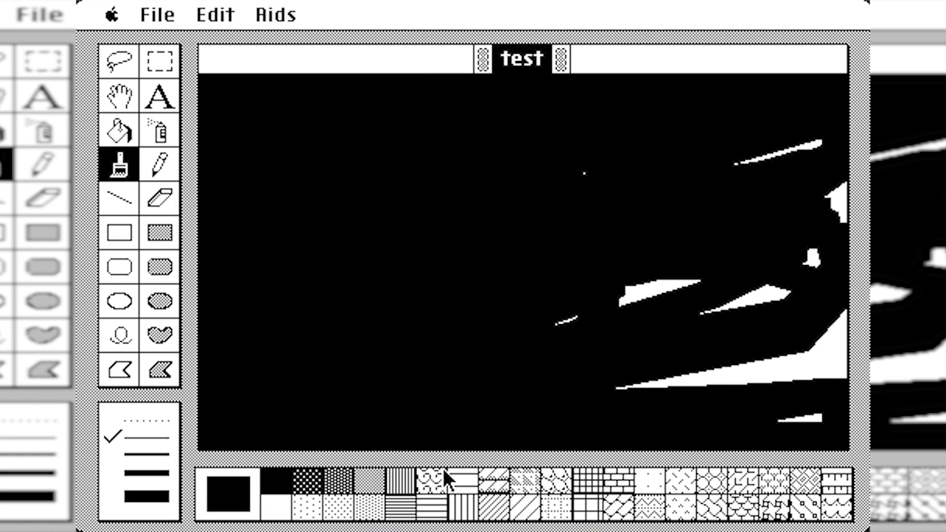
Switch to the dotted grey pattern, paint dotted strokes, and draw a filled dotted rectangle
left_click(307, 480)
mouse_move(283, 423)
left_mouse_down()
mouse_move(714, 276)
mouse_move(838, 276)
mouse_move(246, 423)
mouse_move(217, 212)
mouse_move(488, 161)
mouse_move(236, 59)
mouse_move(215, 152)
mouse_move(216, 399)
left_mouse_up()
left_click_drag(473, 216, 355, 243)
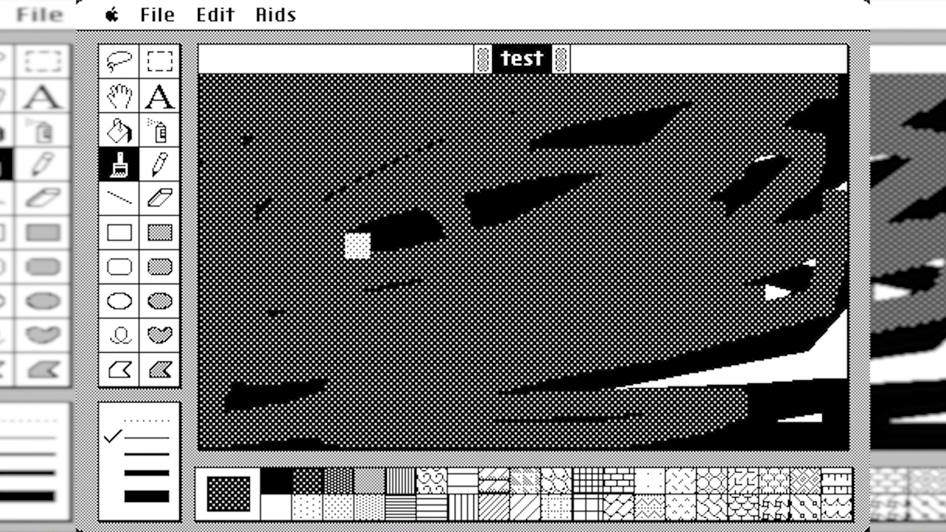
left_click(159, 232)
left_click_drag(268, 236, 521, 321)
left_click(159, 198)
left_click(157, 14)
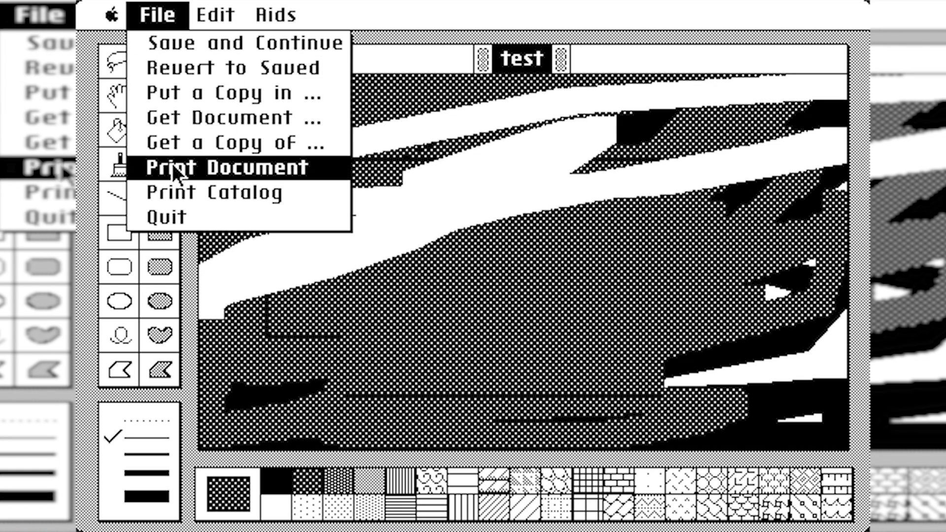
Turn on the grid and pick the large round brush shape
mouse_move(236, 20)
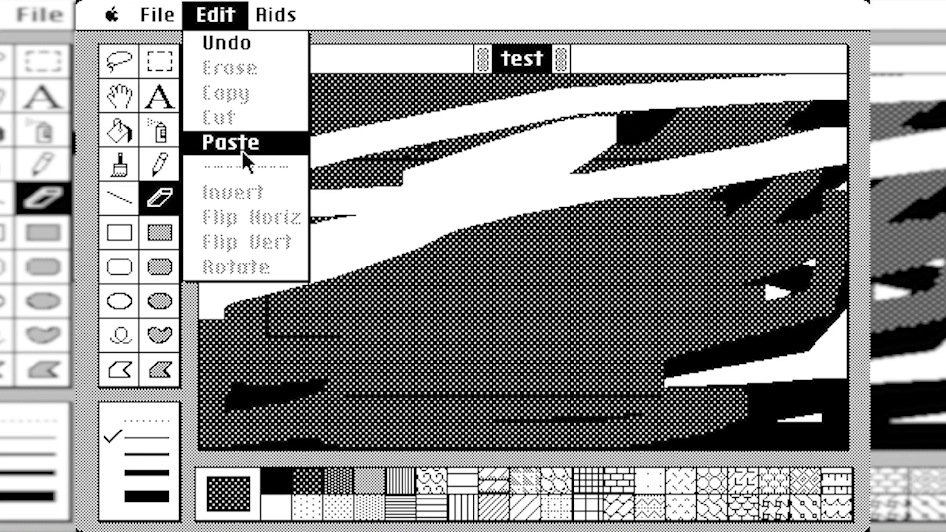
mouse_move(277, 20)
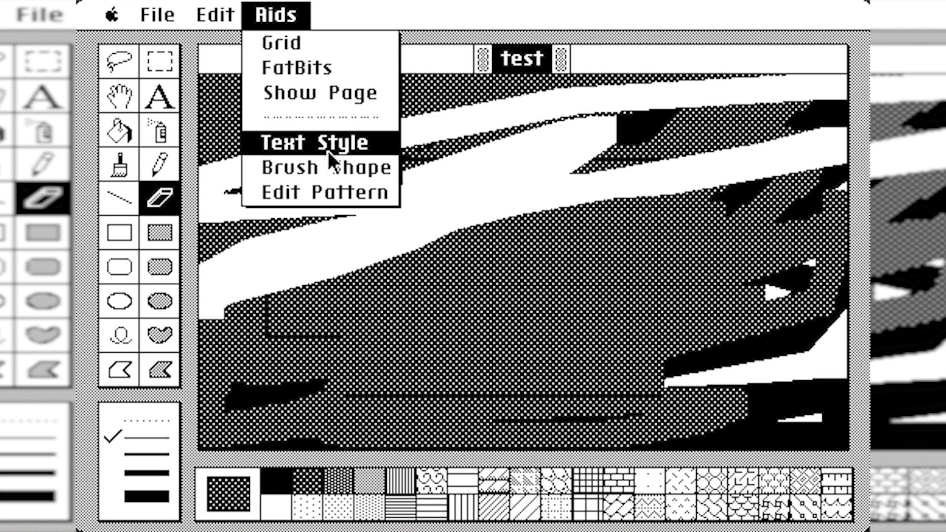
left_click(295, 47)
mouse_move(277, 15)
left_mouse_down()
mouse_move(305, 76)
mouse_move(351, 74)
mouse_move(377, 96)
mouse_move(389, 173)
left_mouse_up()
left_click(335, 148)
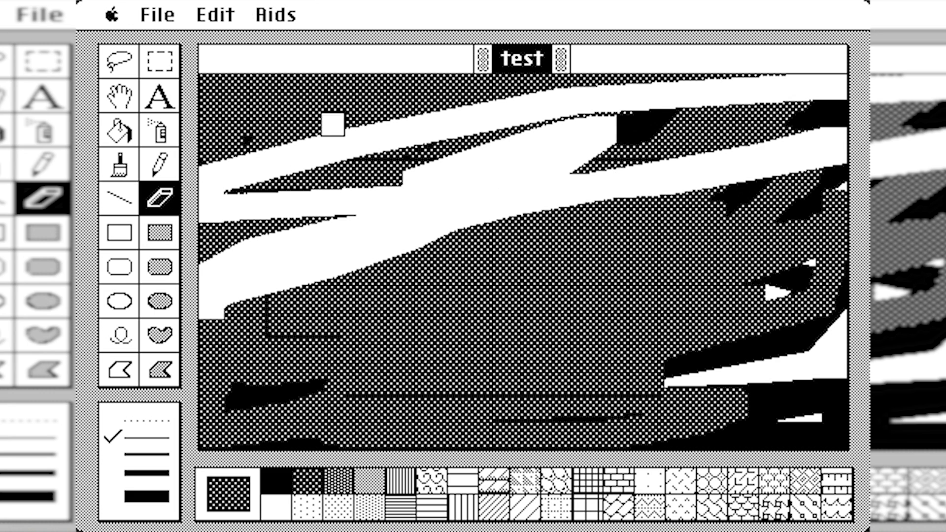
mouse_move(292, 26)
left_mouse_down()
mouse_move(333, 122)
mouse_move(338, 164)
left_mouse_up()
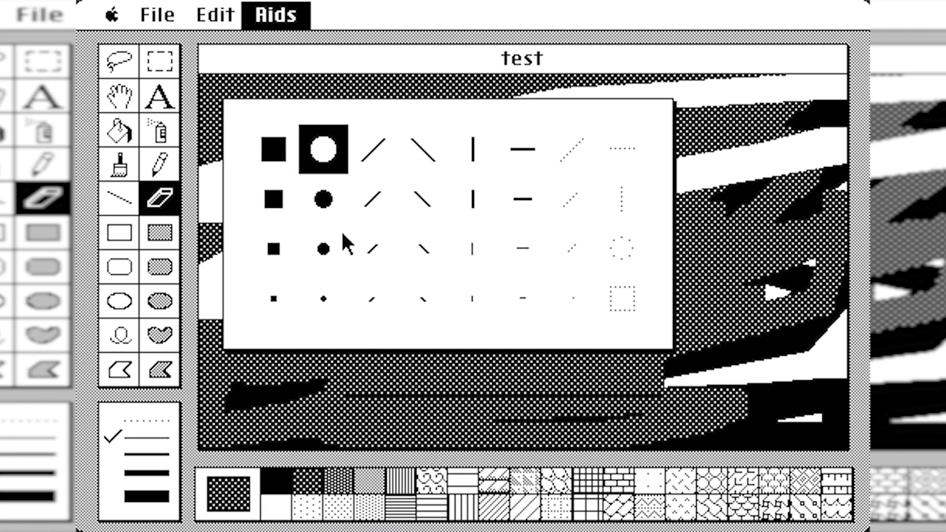
left_click(271, 296)
Erase wide white swaths, then paint a looping zigzag and a big dotted loop across the middle
mouse_move(271, 298)
left_mouse_down()
mouse_move(296, 224)
mouse_move(641, 296)
mouse_move(616, 432)
mouse_move(237, 374)
left_mouse_up()
left_click(119, 165)
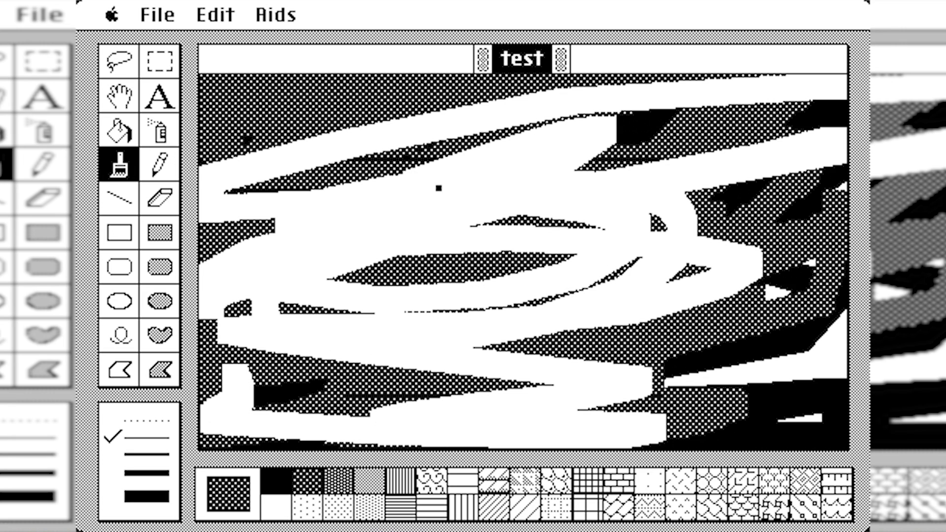
mouse_move(423, 191)
left_mouse_down()
mouse_move(567, 217)
mouse_move(603, 266)
left_mouse_up()
left_click_drag(276, 15, 339, 158)
left_click(323, 144)
mouse_move(355, 207)
left_mouse_down()
mouse_move(283, 317)
mouse_move(334, 227)
left_mouse_up()
mouse_move(276, 14)
left_mouse_down()
mouse_move(340, 183)
mouse_move(329, 144)
left_mouse_up()
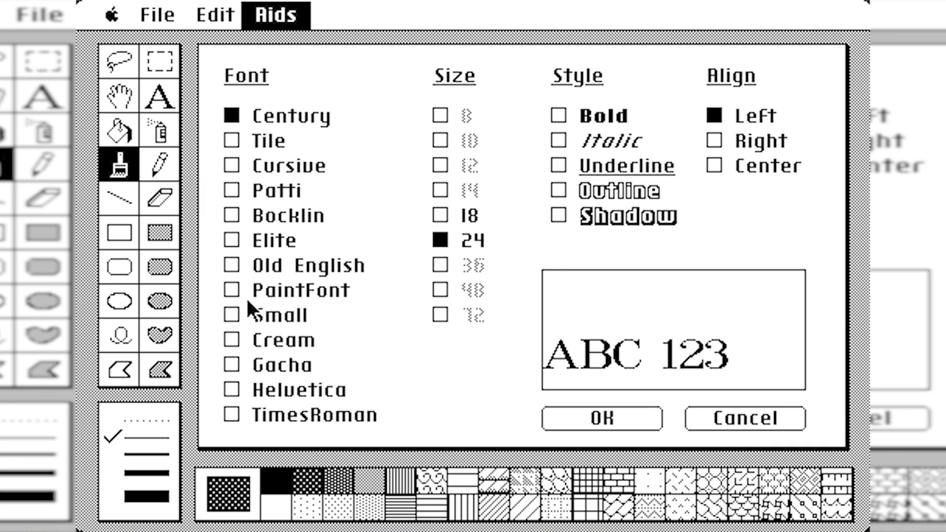
Preview several fonts, then choose TimesRoman at size 10
left_click(231, 141)
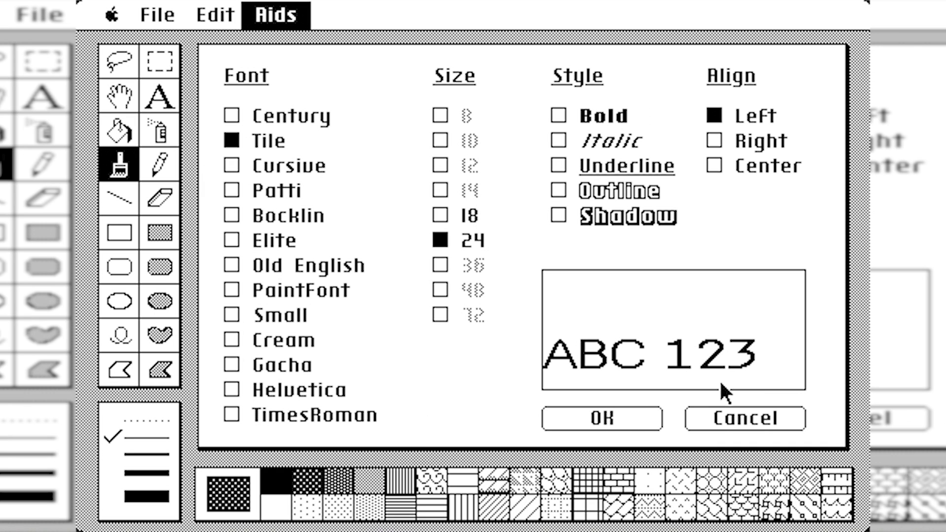
left_click(231, 315)
left_click(232, 389)
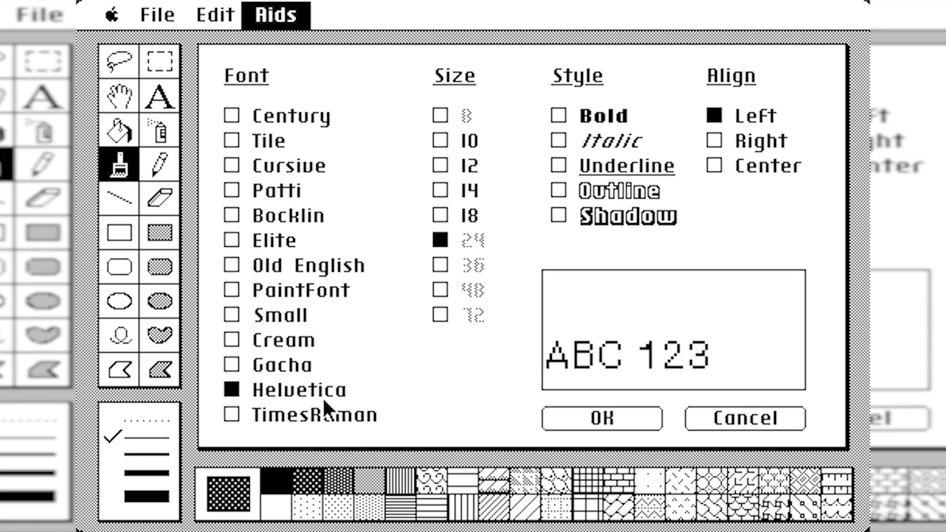
left_click(231, 415)
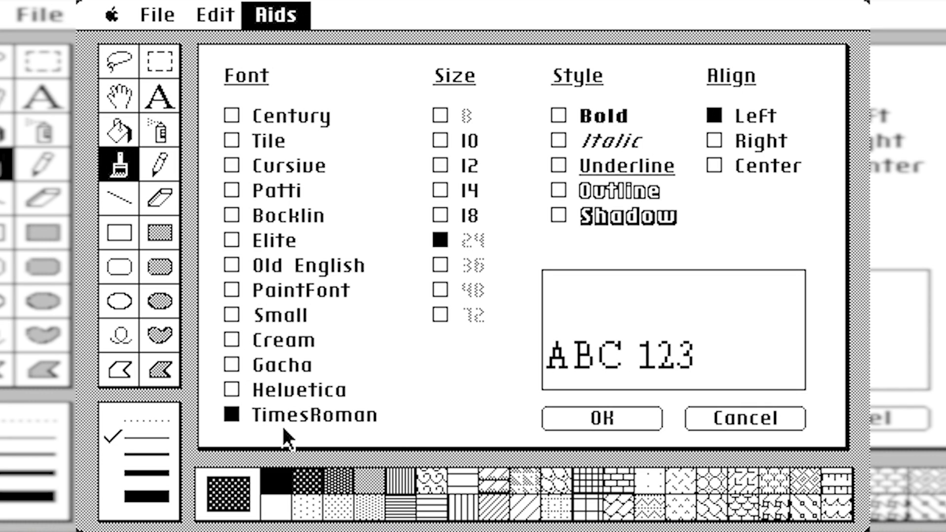
left_click(441, 215)
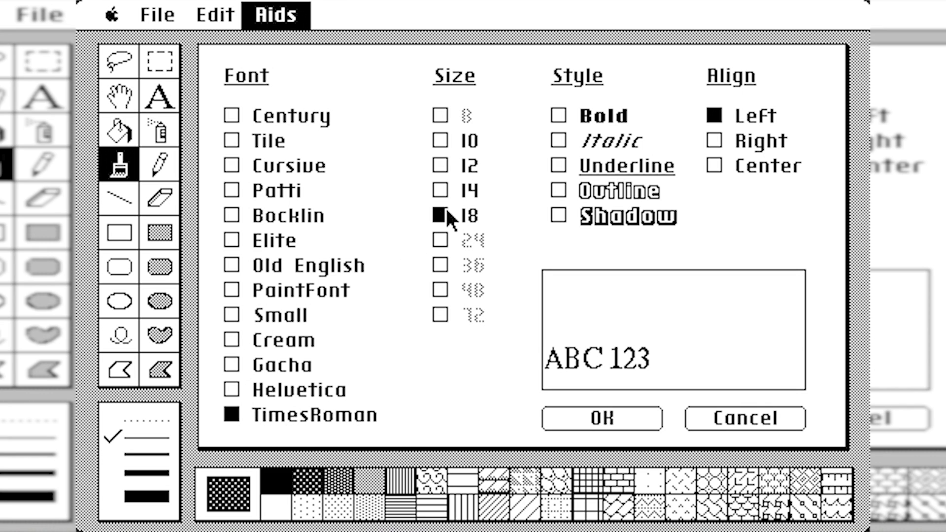
left_click(441, 190)
left_click(440, 141)
Turn on bold, italic, shadow and outline, centre the text, and confirm the style
left_click(559, 116)
left_click(558, 141)
left_click(562, 211)
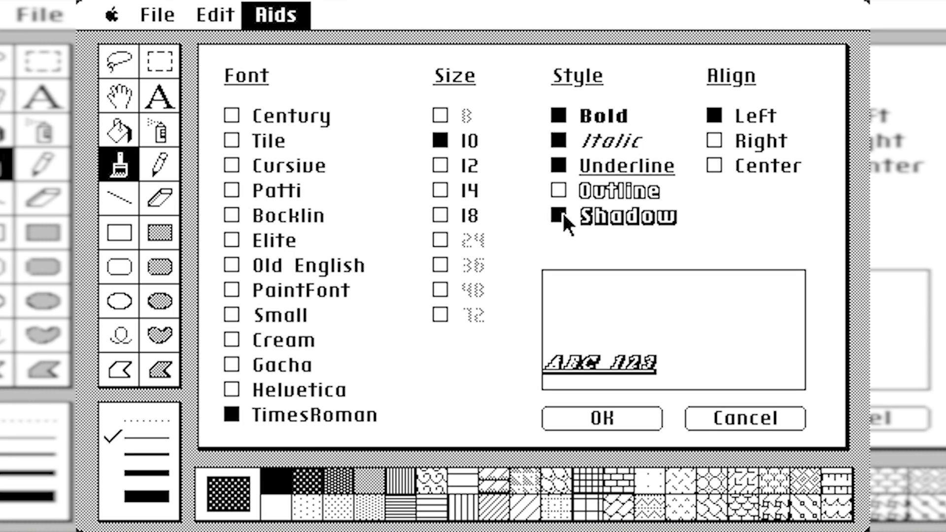
left_click(557, 190)
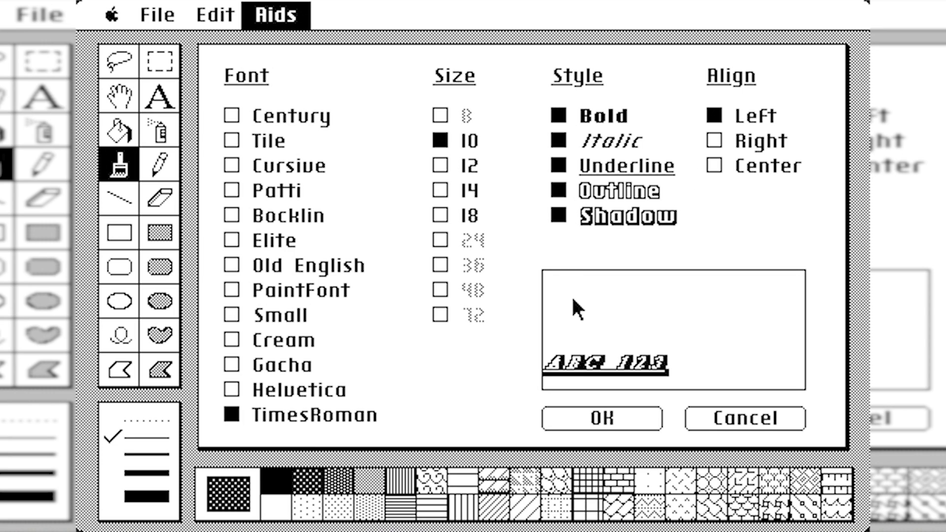
left_click(714, 142)
left_click(715, 121)
left_click(717, 139)
left_click(717, 167)
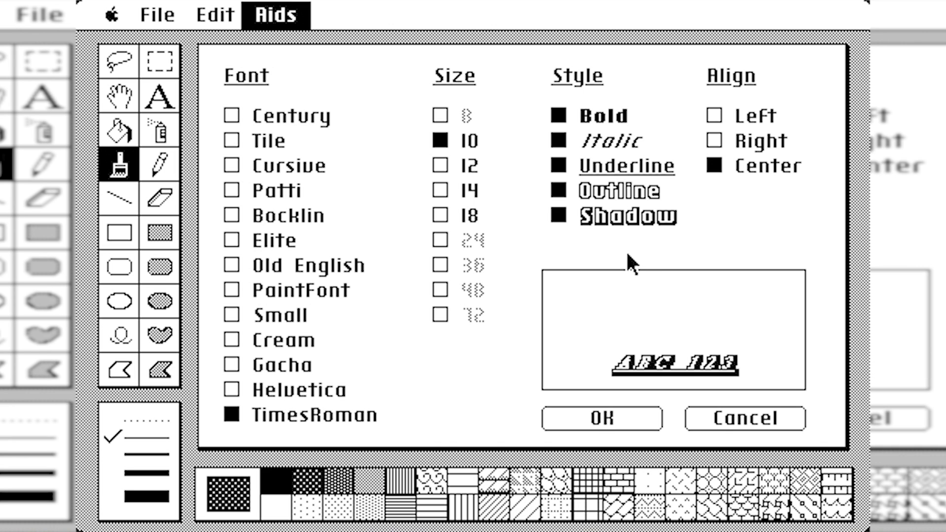
left_click(618, 422)
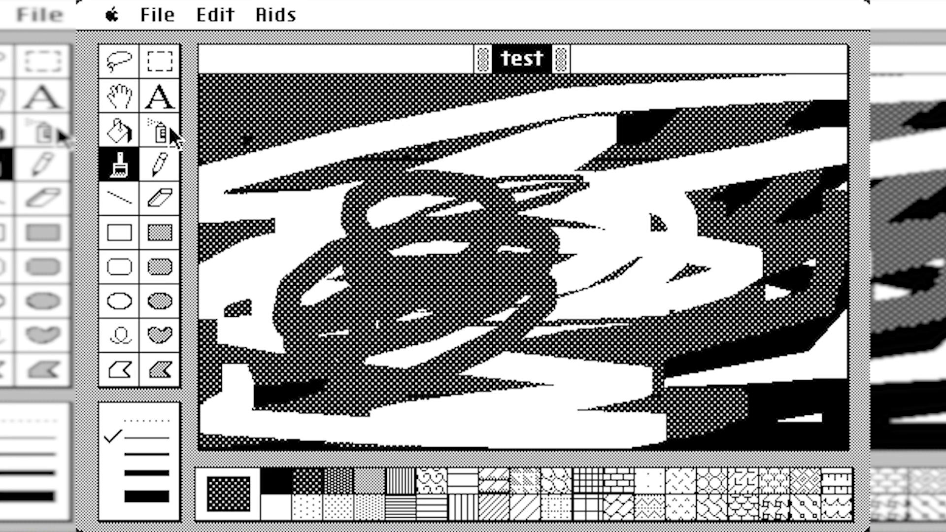
Place the text labels 'MacPaint' and 'Macintosh' on the left of the canvas
left_click(159, 96)
left_click(274, 216)
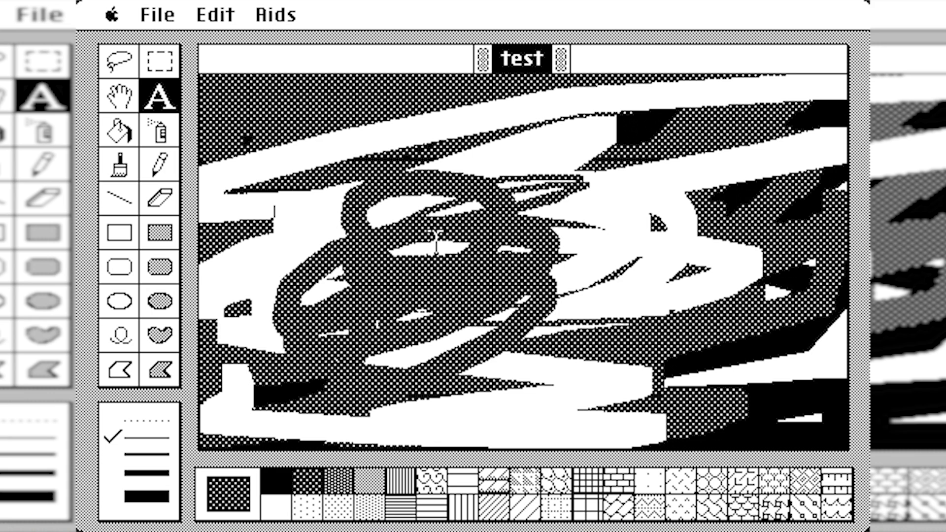
type("MacPain")
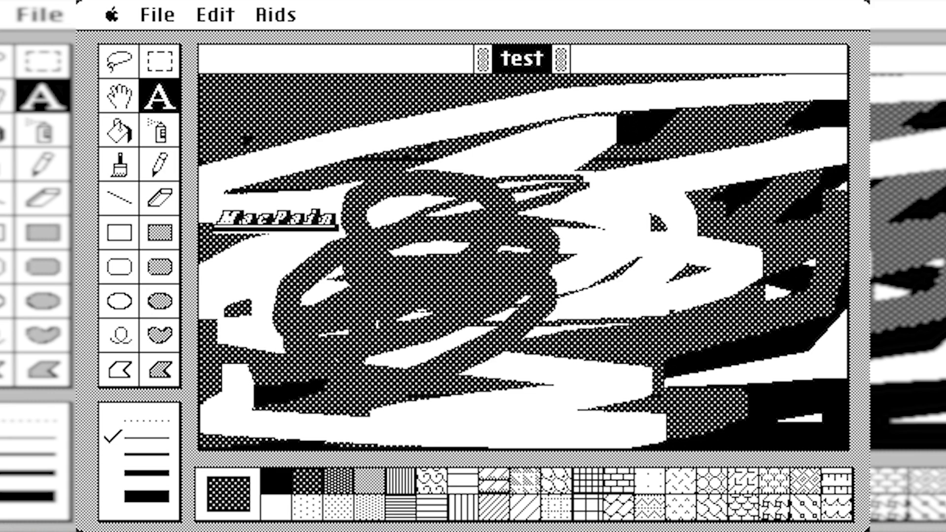
type("t")
key("ctrl")
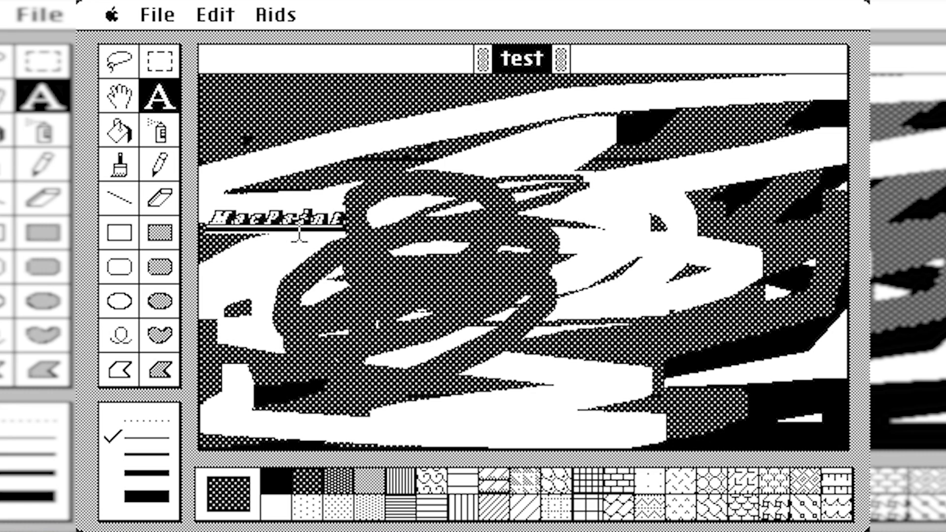
key("ctrl+a")
left_click(298, 260)
type("Macintosh")
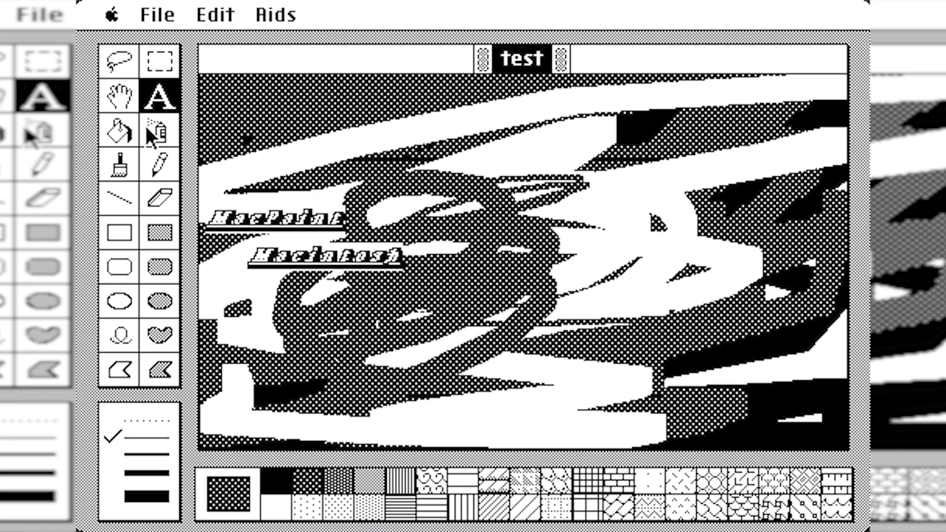
Lasso the canvas centre, switch to the dotted fill pattern, and close the test drawing
left_click(118, 60)
mouse_move(429, 147)
left_mouse_down()
mouse_move(633, 249)
mouse_move(493, 296)
left_mouse_up()
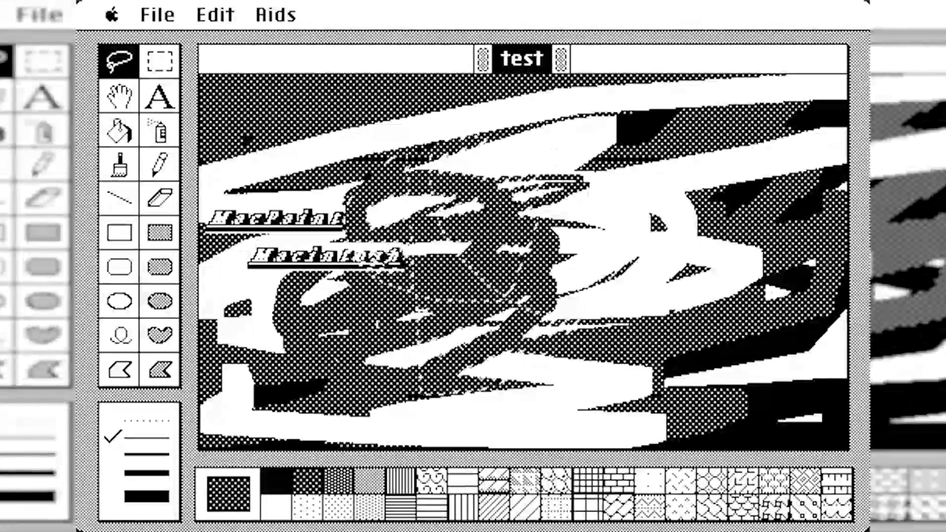
mouse_move(429, 173)
left_mouse_down()
mouse_move(634, 127)
mouse_move(385, 193)
mouse_move(433, 173)
left_mouse_up()
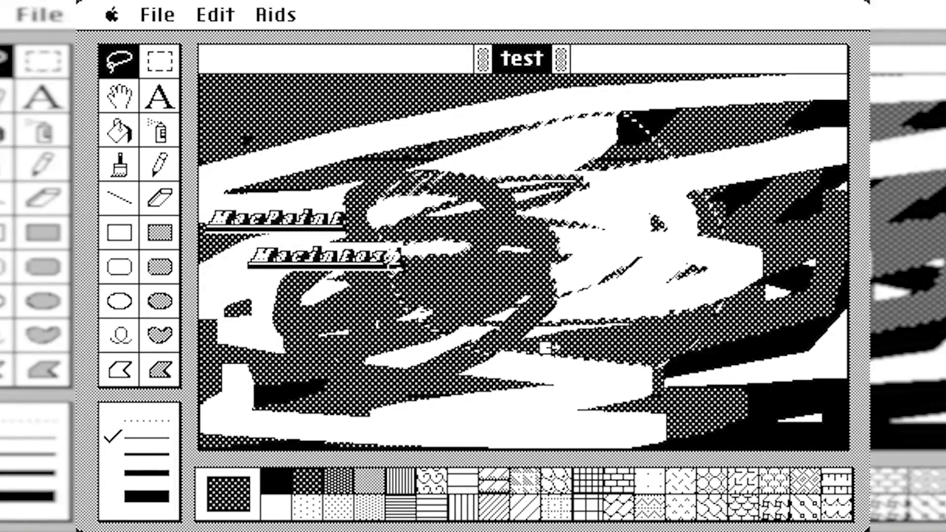
left_click(547, 501)
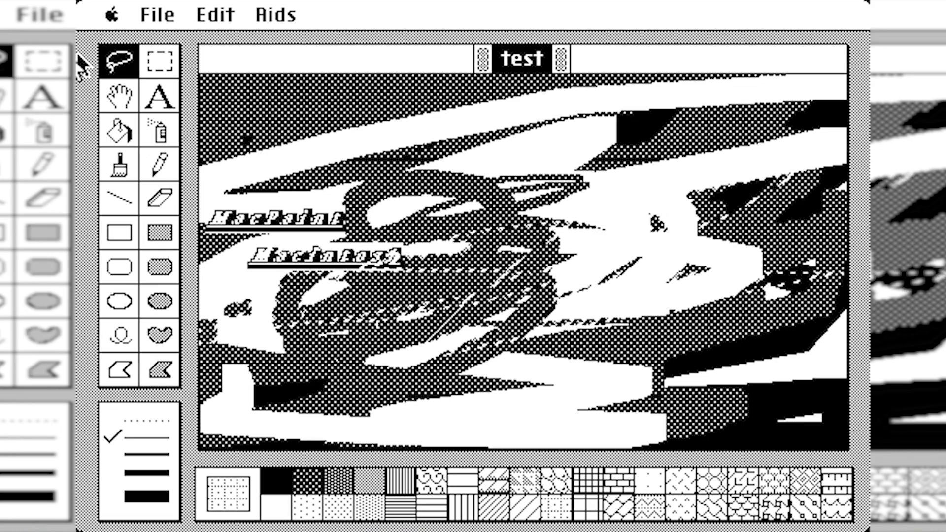
left_click_drag(250, 22, 164, 218)
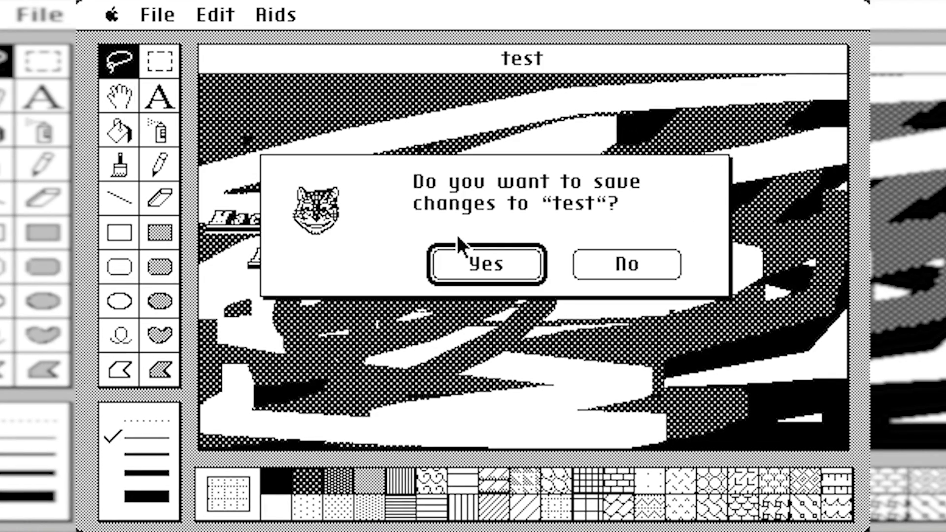
Answer Yes to save the changes to test
left_click(507, 260)
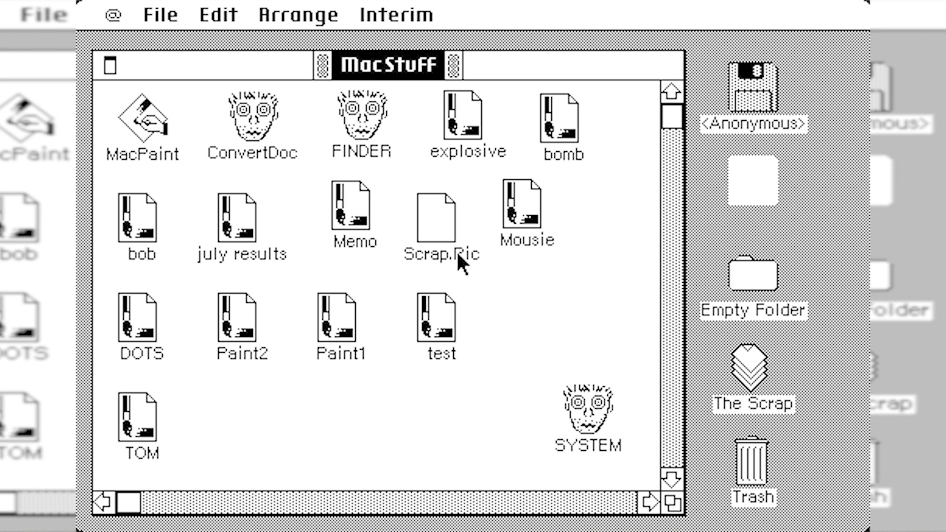
double_click(463, 115)
double_click(558, 119)
double_click(523, 209)
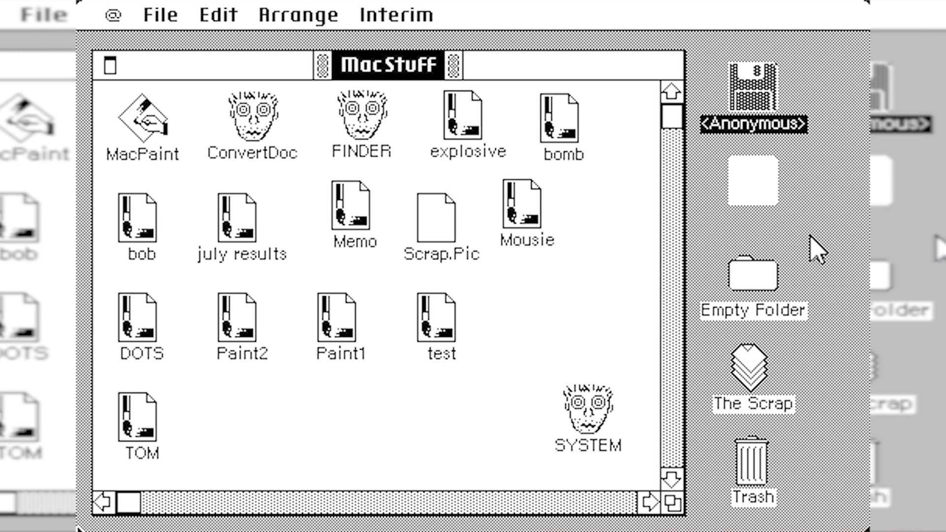
left_click(797, 92)
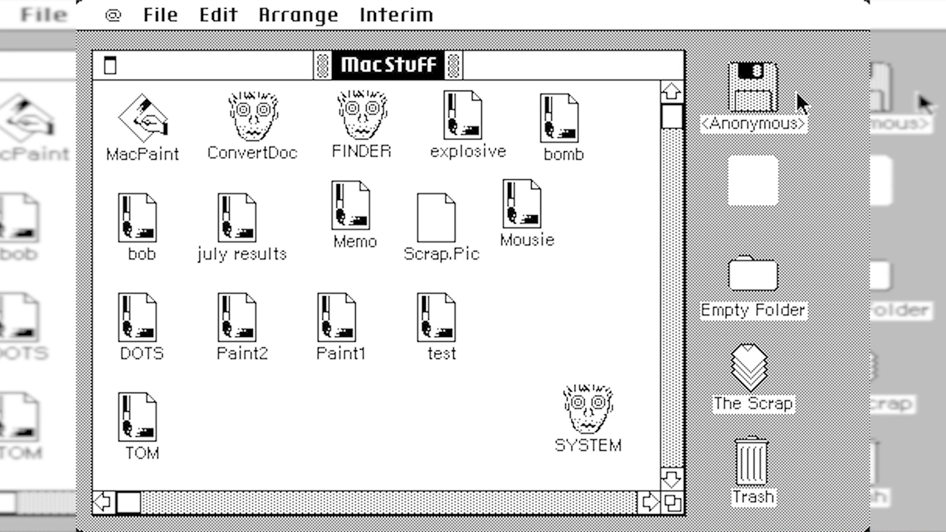
Open the <Anonymous> disk, close the MacStuff window, and glance at the extra Finder commands
double_click(744, 102)
left_click(110, 65)
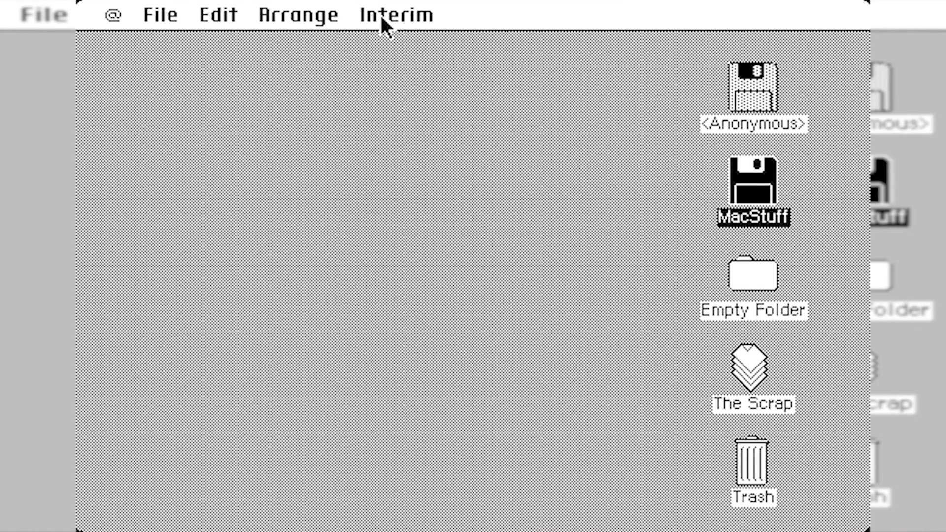
left_click_drag(380, 13, 223, 42)
left_click(161, 15)
Get Info on the MacStuff disk, select and edit its user comment lines, then close it
left_click_drag(160, 15, 328, 71)
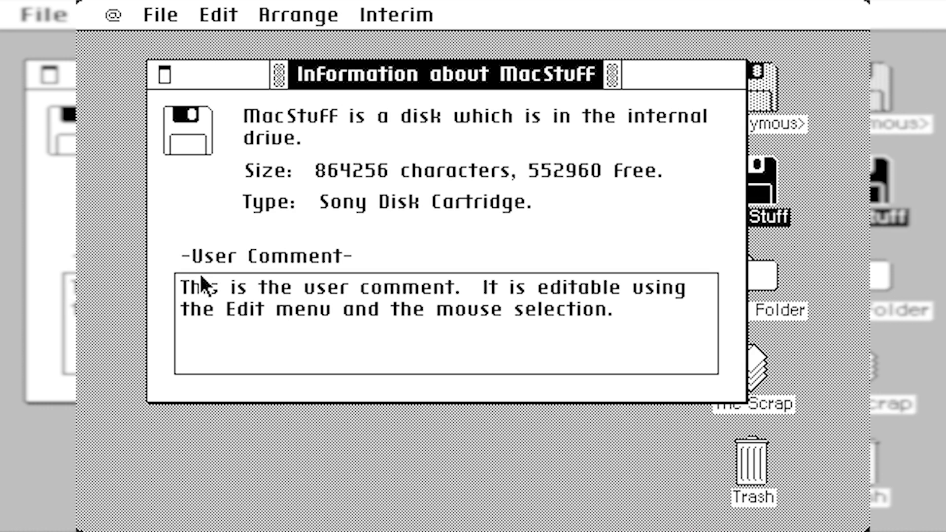
triple_click(517, 329)
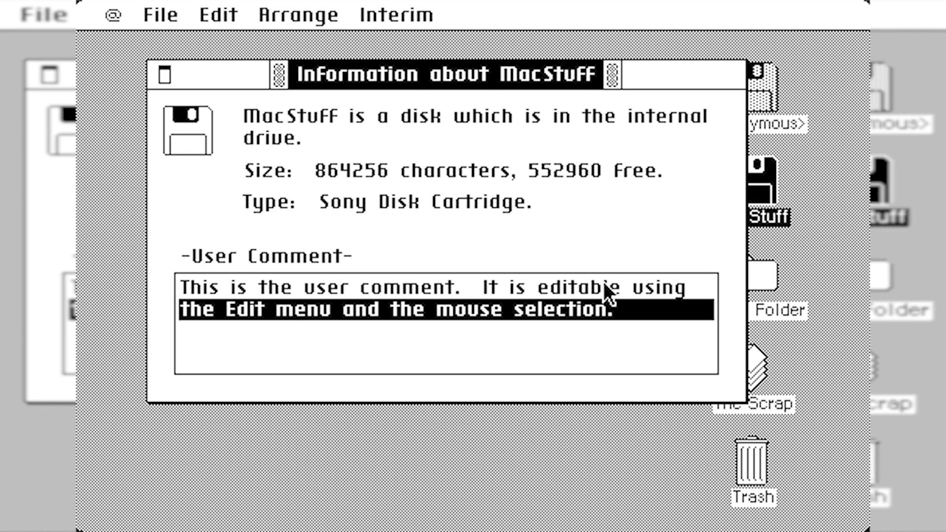
left_click(575, 307)
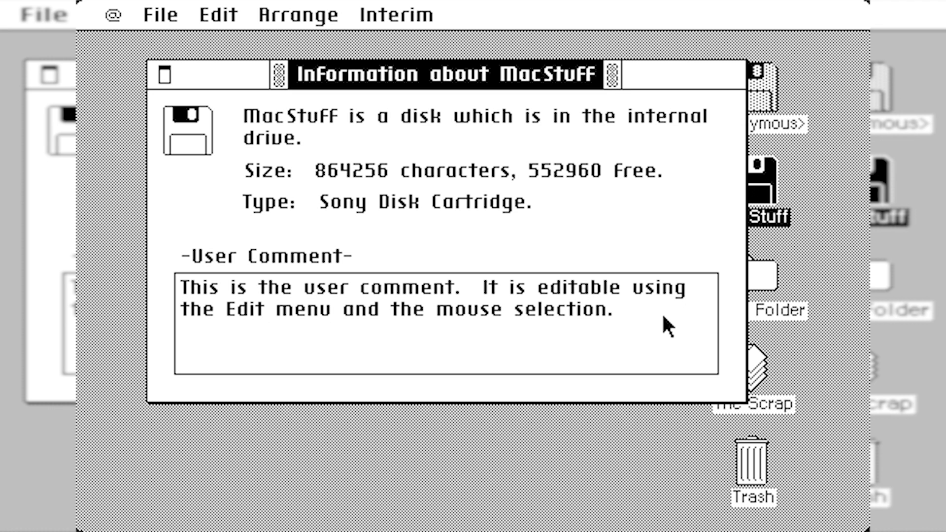
left_click_drag(675, 325, 155, 308)
type("k")
key("super+w")
left_click(300, 224)
After the disk-dragging warning, rename Empty Folder to 'Cool Folder' via Interim > Rename
left_click_drag(756, 194, 393, 232)
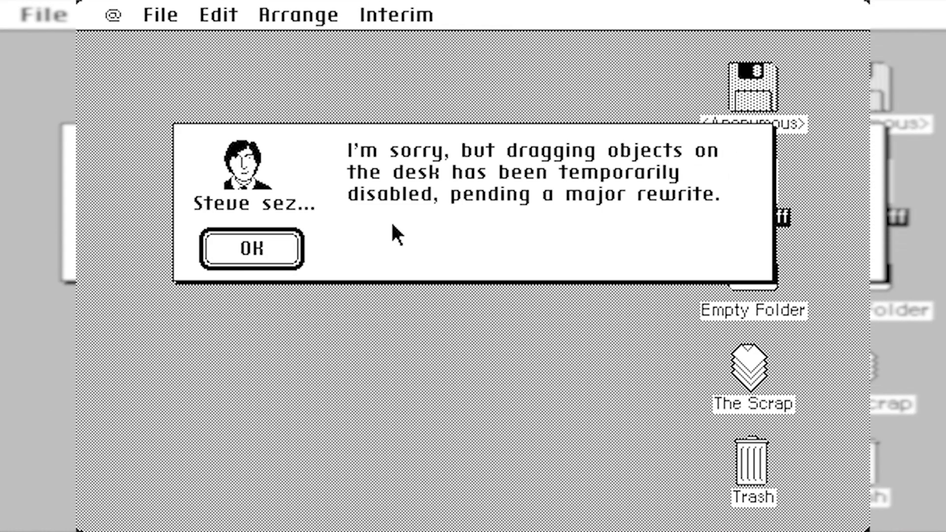
left_click(275, 253)
left_click(758, 274)
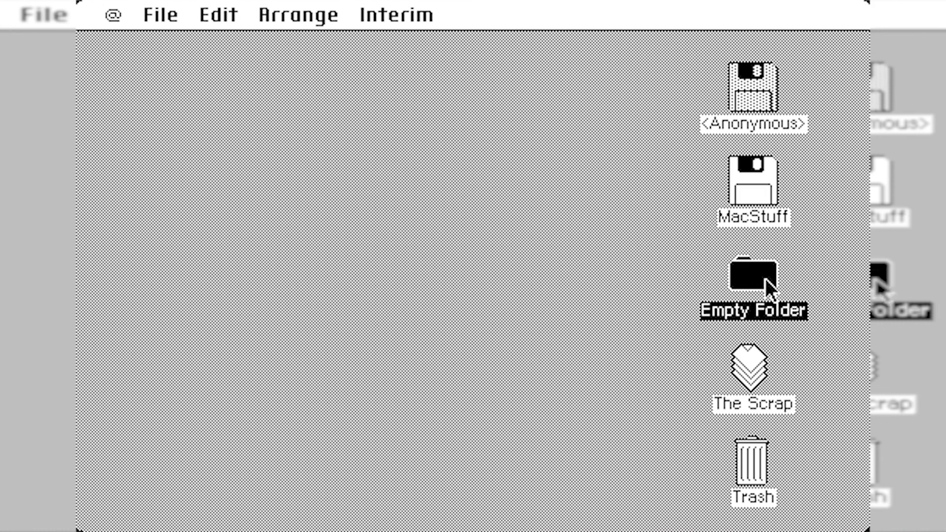
left_click_drag(405, 17, 407, 40)
left_click_drag(504, 171, 337, 183)
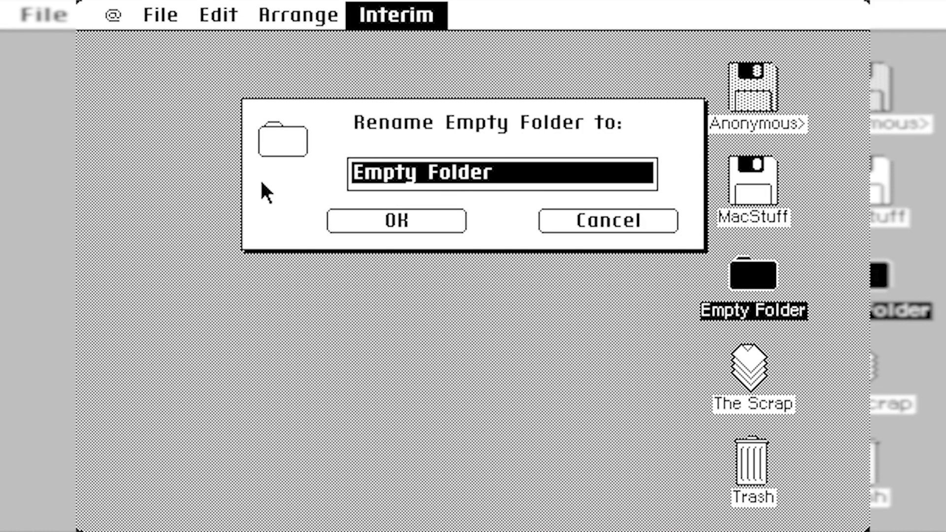
type("Cool")
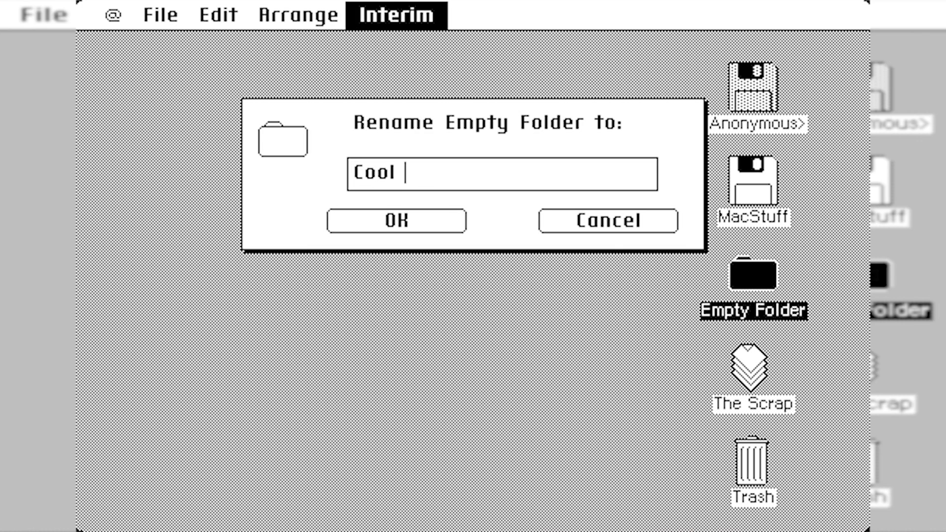
type(" Folder")
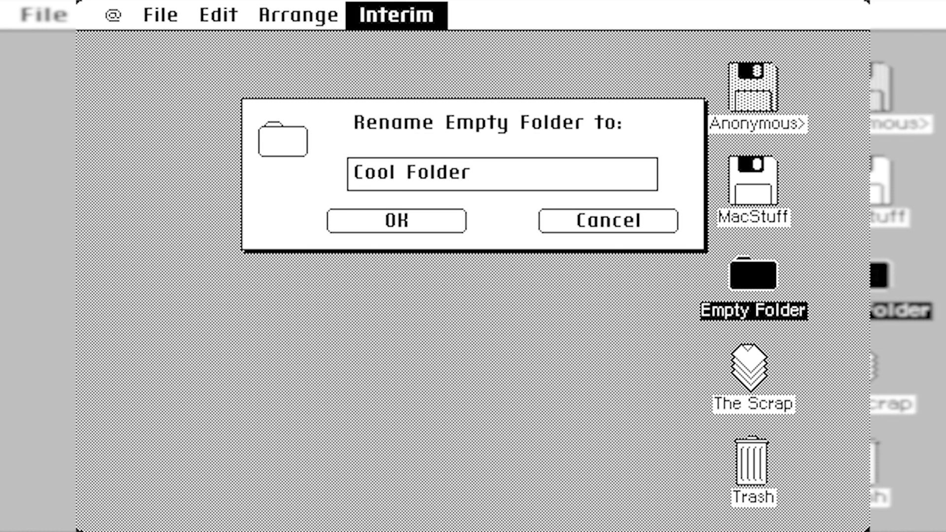
left_click(358, 222)
Deselect Cool Folder and open the Finder build notes from the Interim menu
left_click(657, 310)
left_click(725, 291)
left_click(665, 261)
left_click_drag(379, 14, 412, 148)
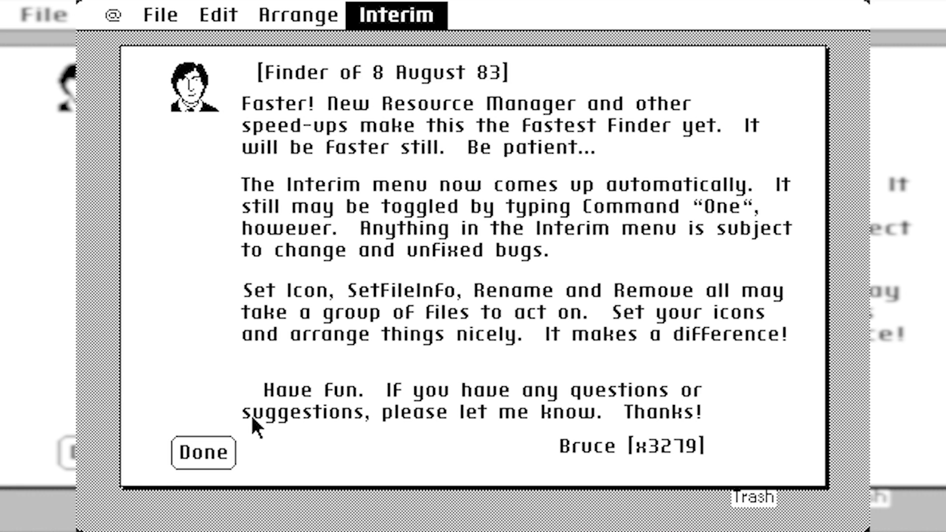
Close the build notes, open the Debug Window, and log seven desktop clicks before opening the Apple menu
left_click(224, 451)
left_click_drag(389, 14, 424, 167)
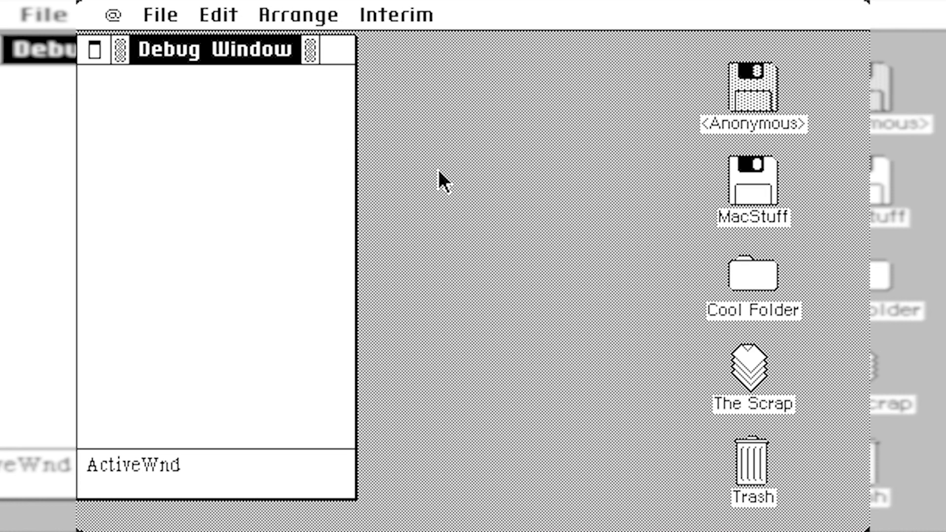
left_click(515, 362)
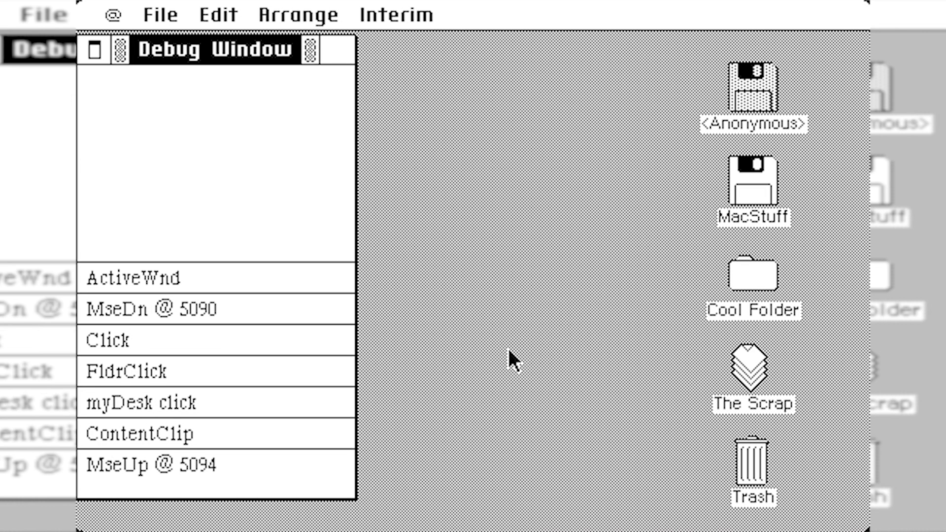
left_click(629, 193)
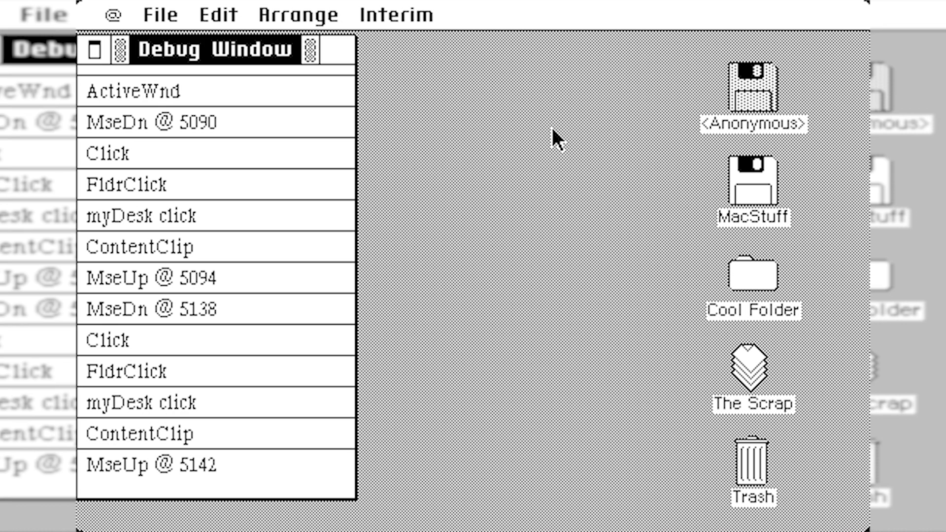
left_click(566, 143)
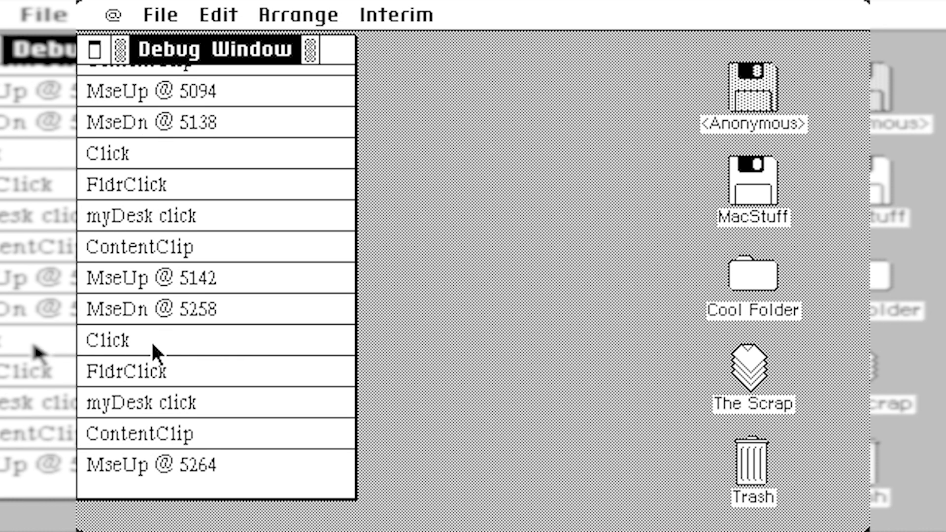
left_click(509, 211)
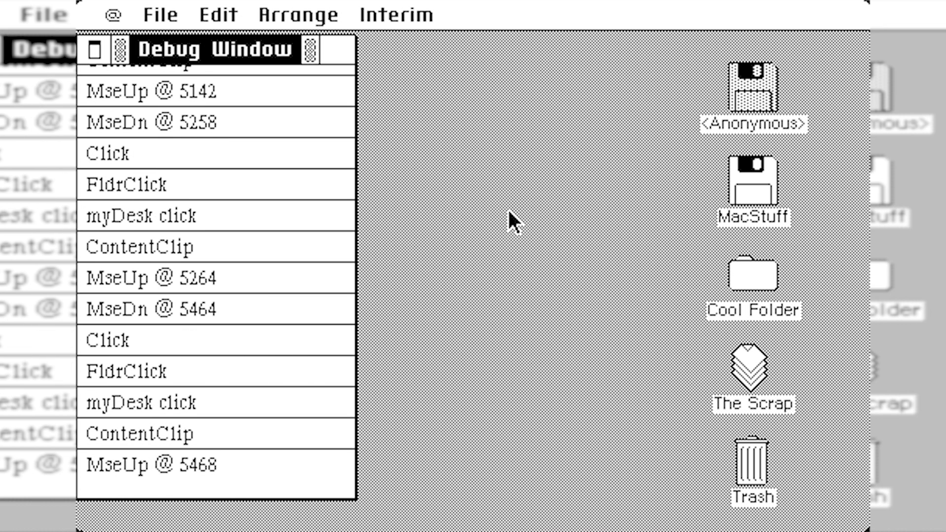
left_click(640, 261)
left_click(493, 355)
left_click(359, 439)
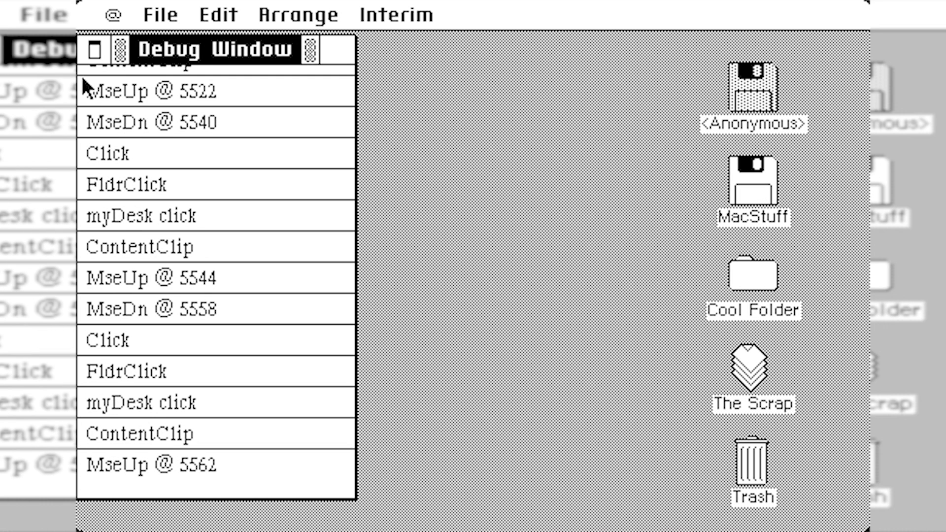
left_click(113, 15)
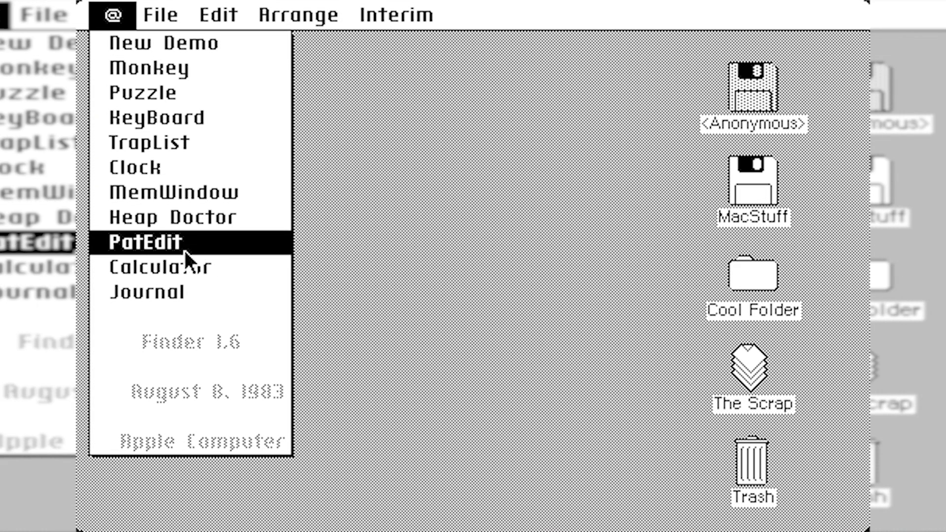
Open PatEdit, move it lower left, toggle grid pixels, and apply the pattern with SetPattern
left_click(164, 245)
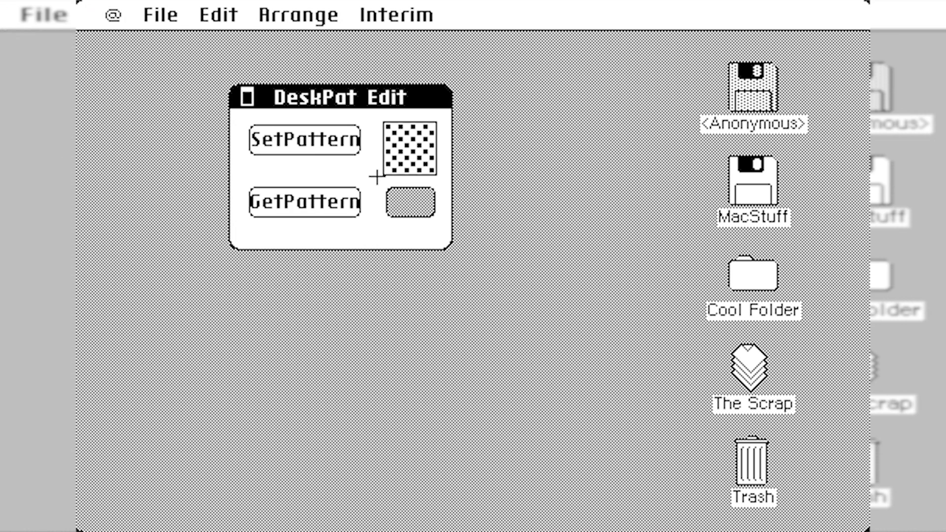
left_click_drag(303, 91, 185, 281)
mouse_move(267, 336)
left_mouse_down()
mouse_move(318, 340)
mouse_move(281, 338)
mouse_move(269, 345)
mouse_move(288, 345)
mouse_move(266, 355)
mouse_move(290, 353)
left_mouse_up()
left_click(212, 332)
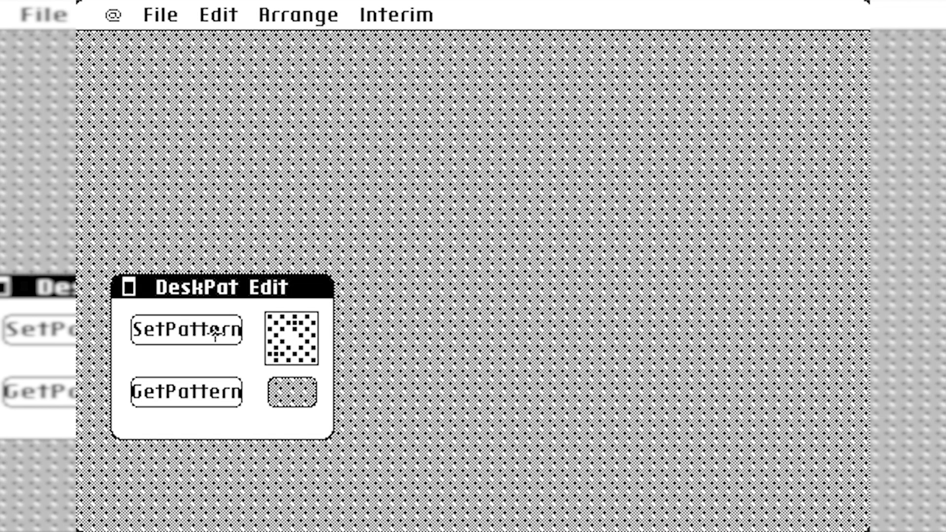
Dismiss the dragging-disabled alert, add more dots to the pattern, close the editor, and drag a selection box across the desk
left_click(867, 364)
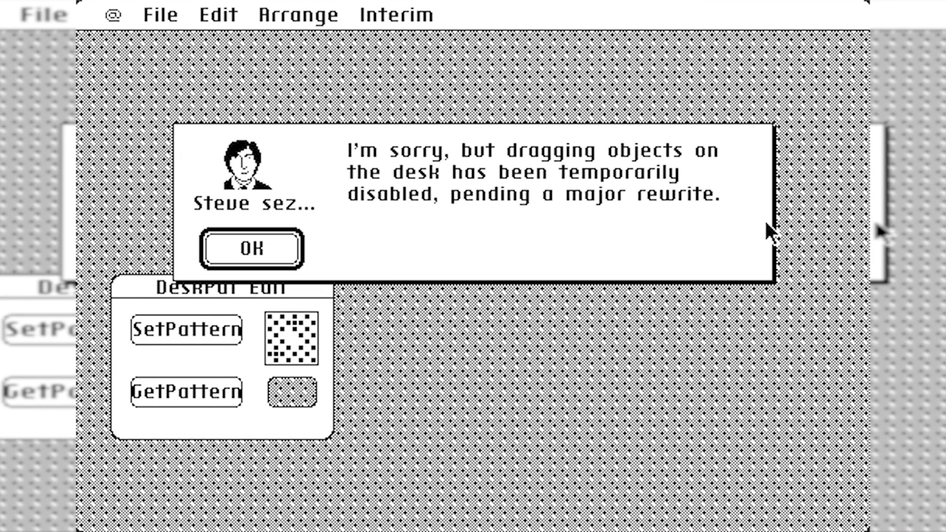
left_click(290, 236)
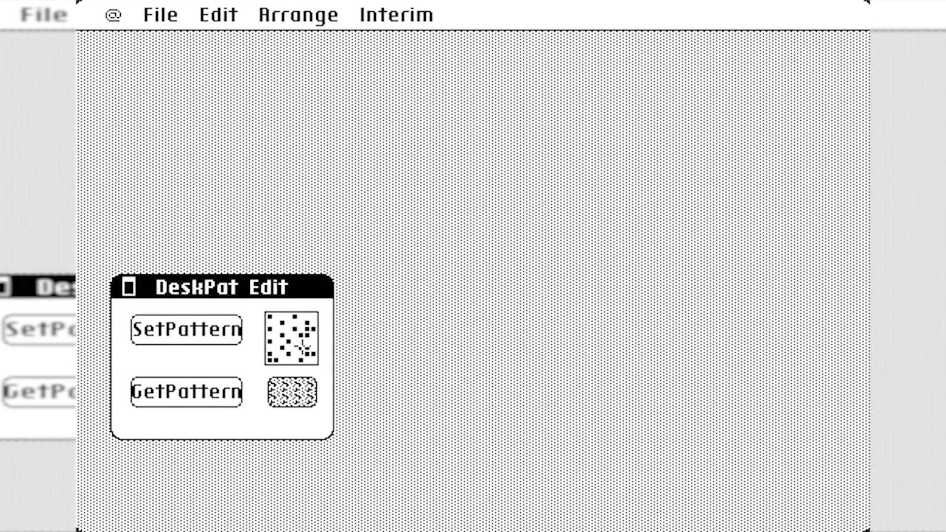
left_click(301, 331)
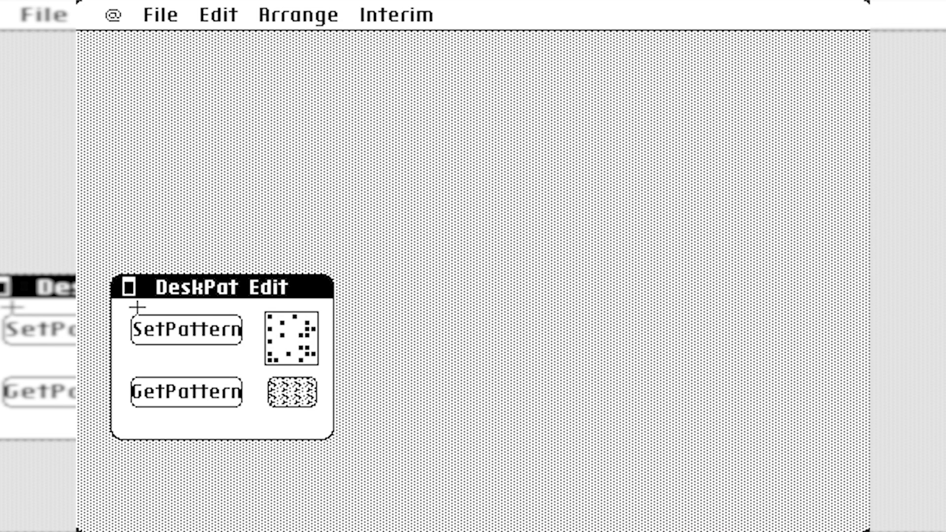
left_click(128, 287)
left_click_drag(285, 360, 440, 232)
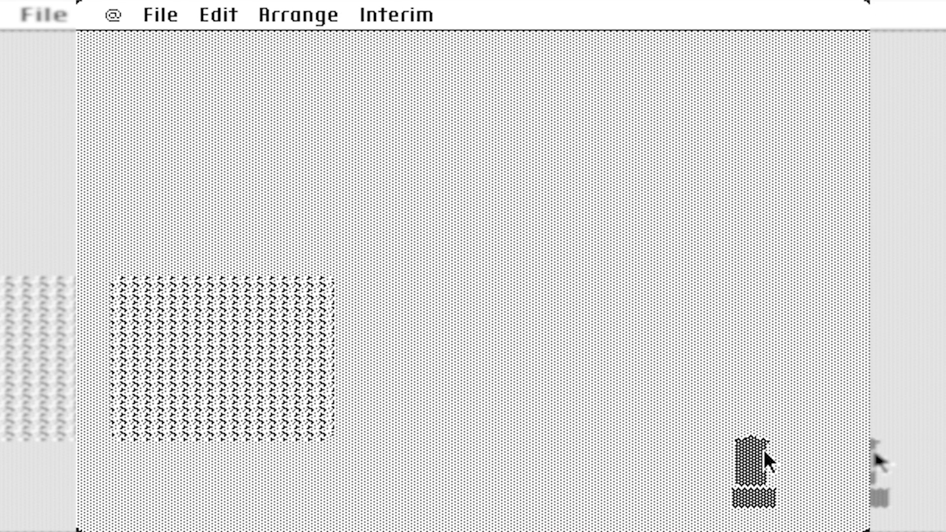
double_click(763, 449)
left_click(177, 147)
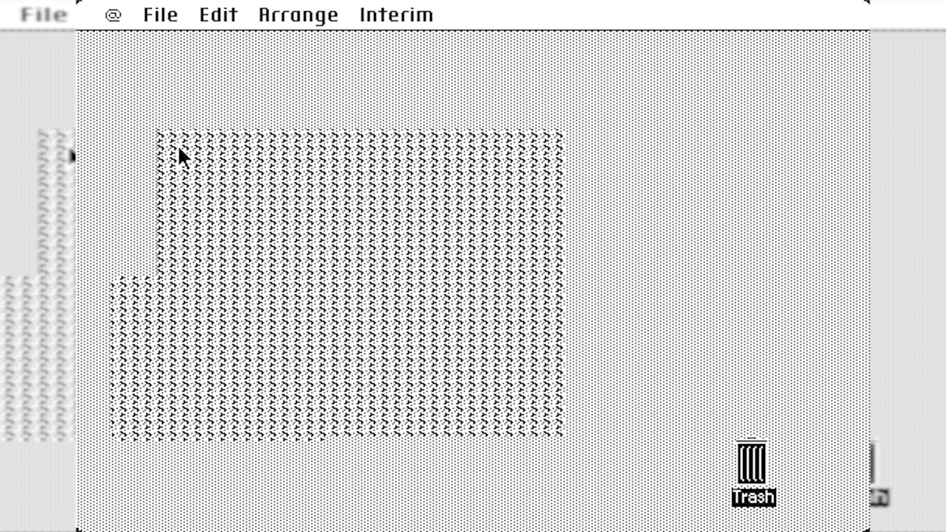